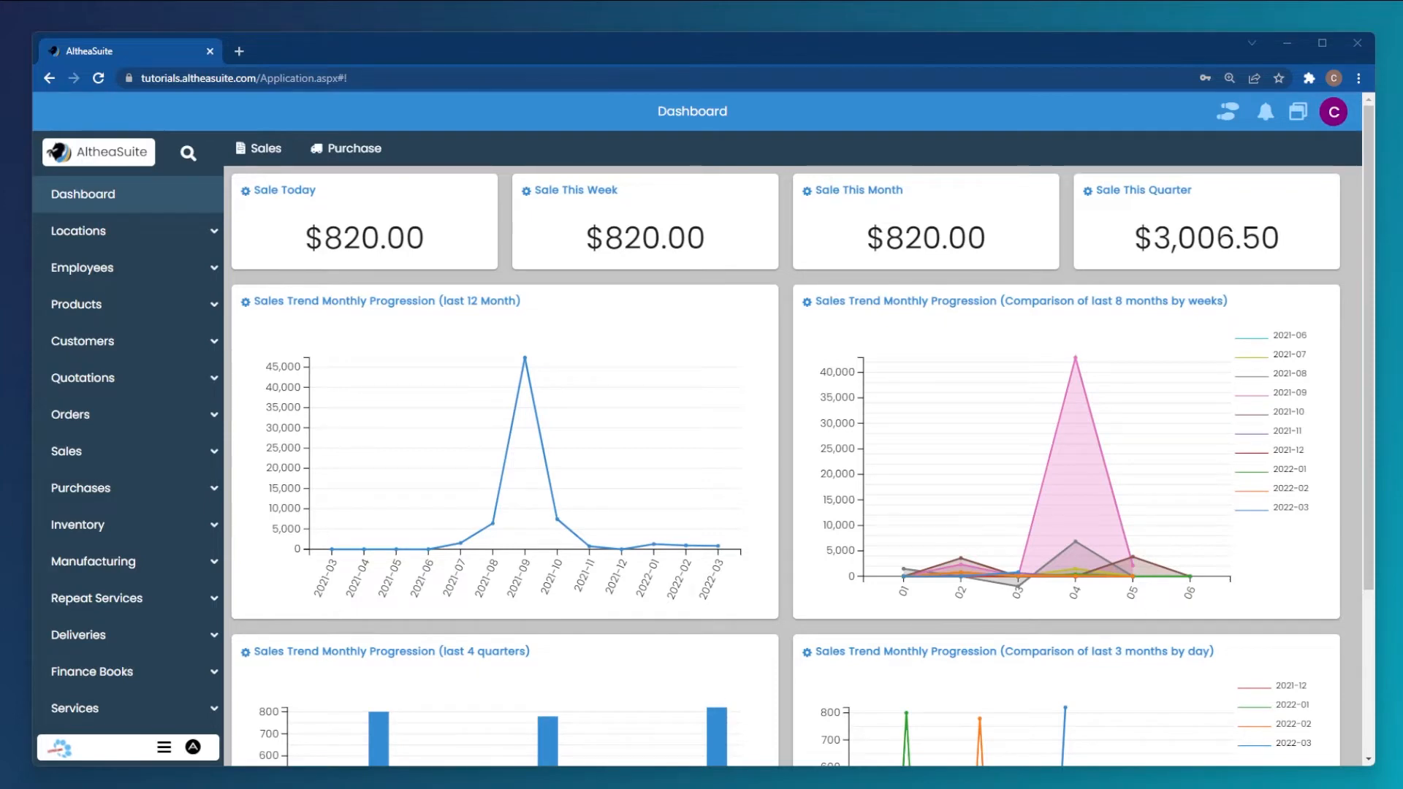
# Open the services list under Repeat Services and look through the scheduled entries.
pyautogui.click(135, 599)
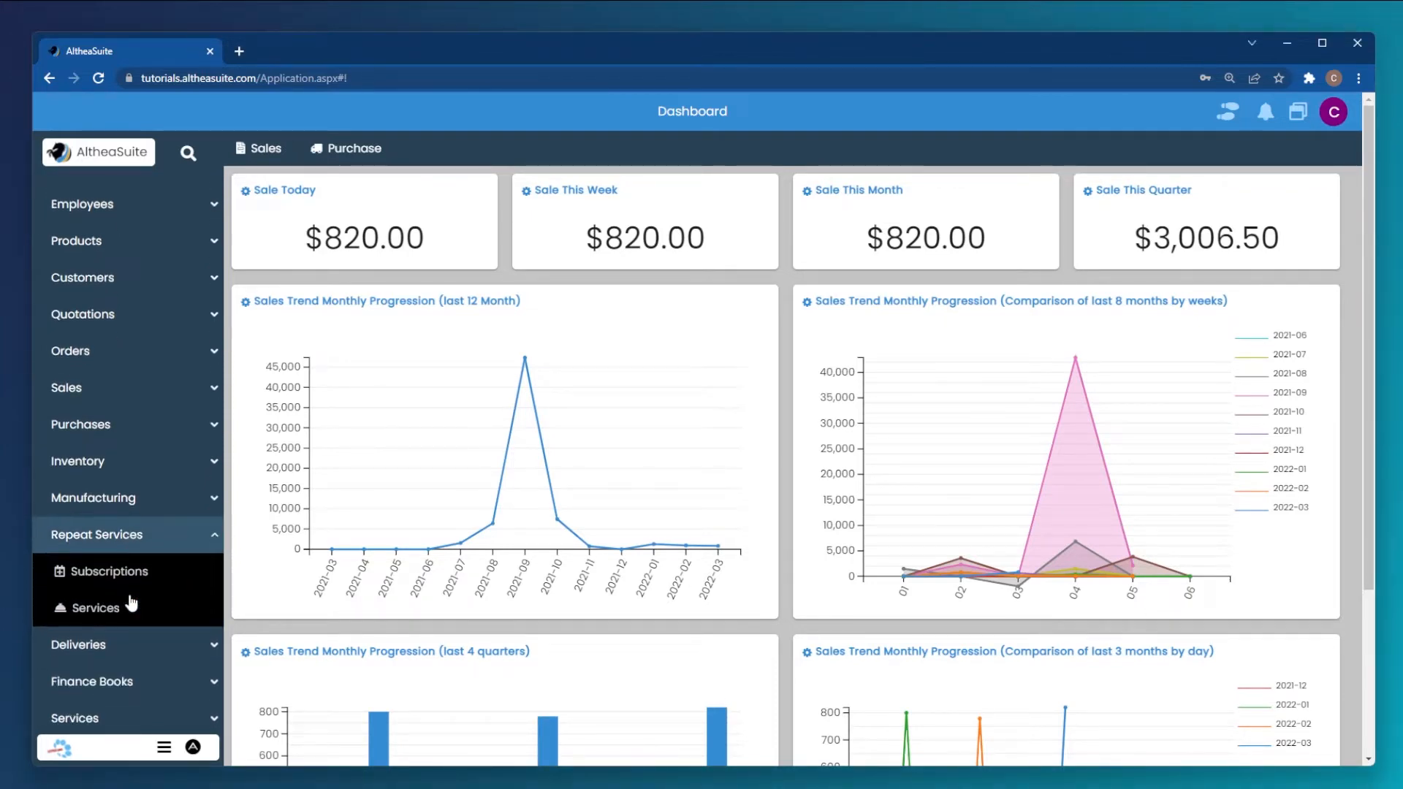
pyautogui.click(107, 598)
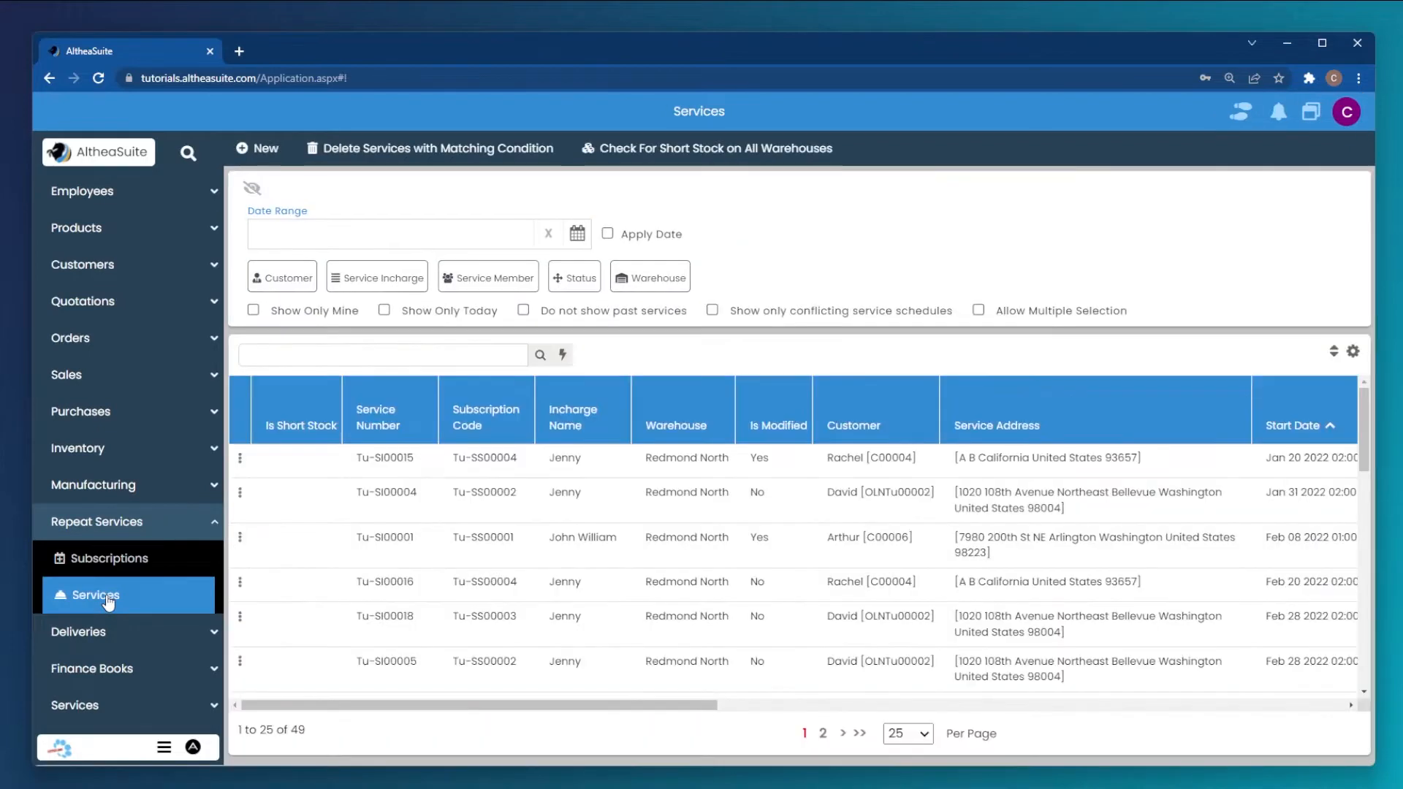
pyautogui.scroll(-5, 866, 574)
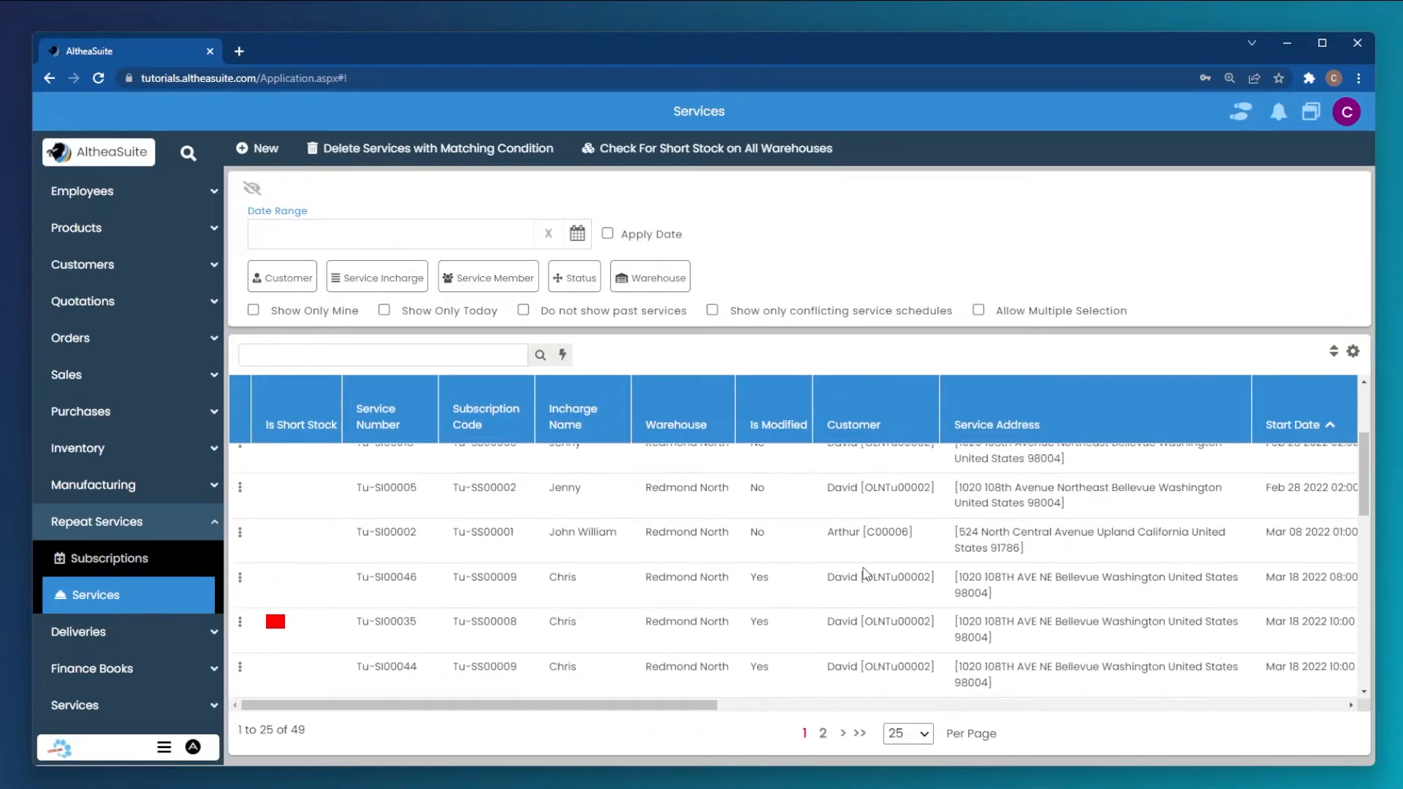
pyautogui.scroll(5, 862, 574)
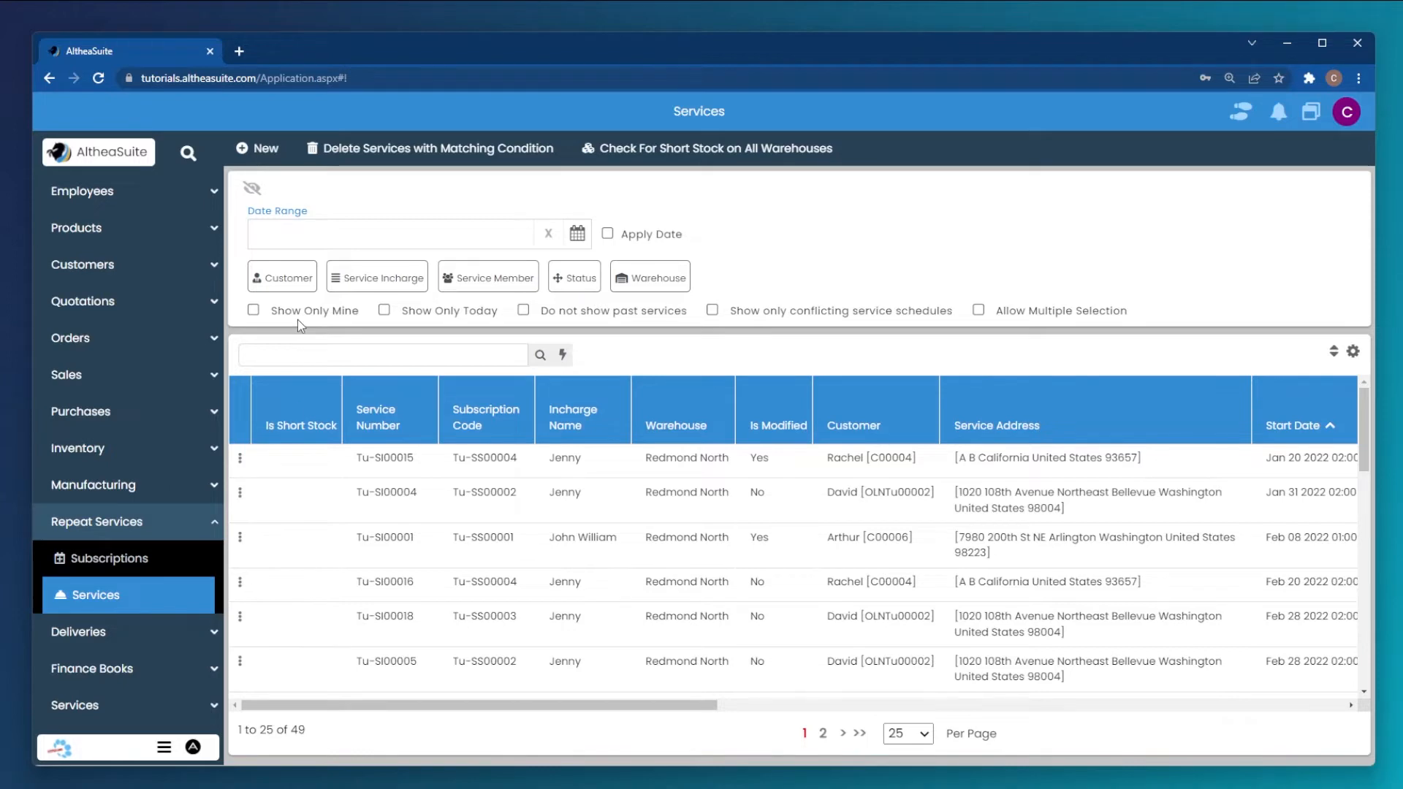
# Limit the services list to only your own services scheduled for today and check their cost, invoice and status columns.
pyautogui.click(254, 311)
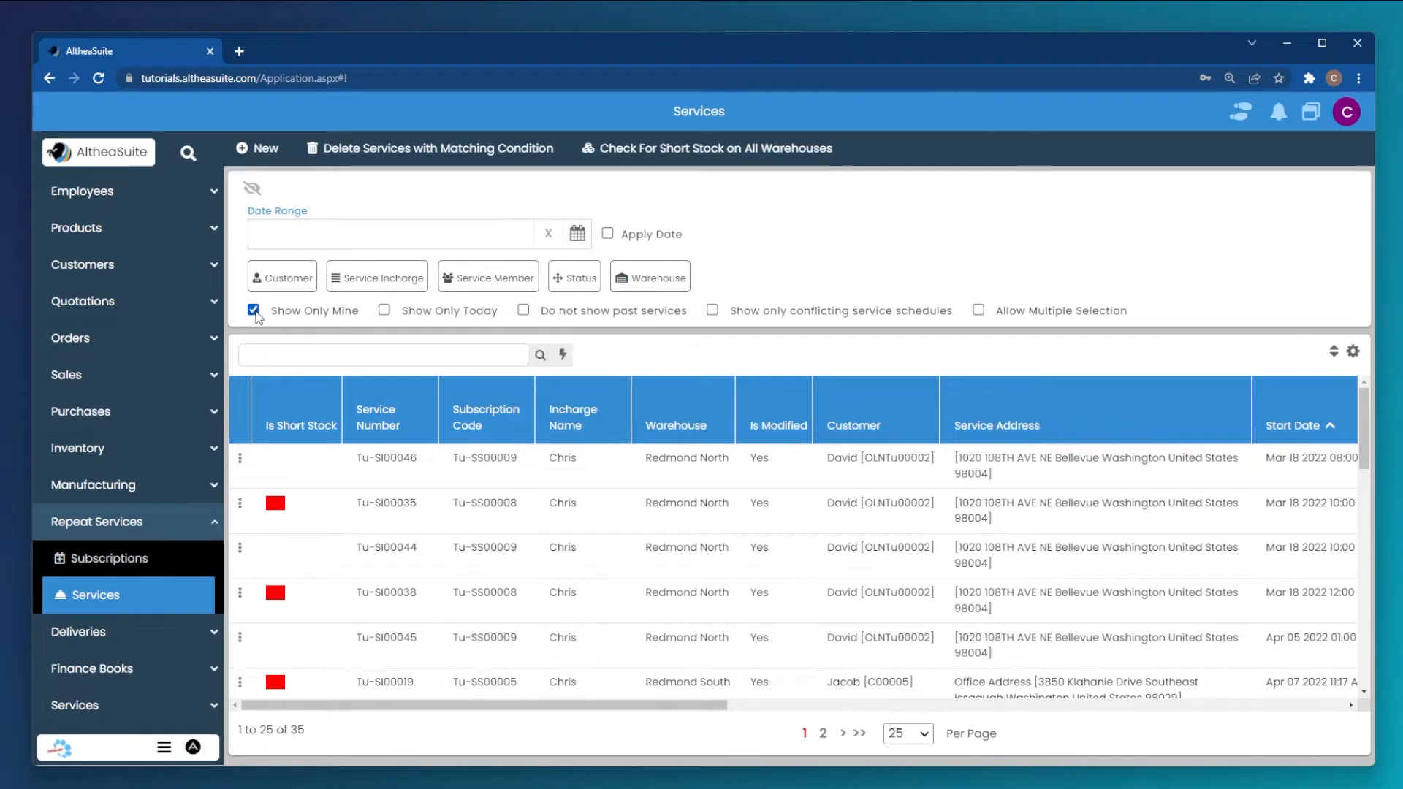
pyautogui.click(384, 311)
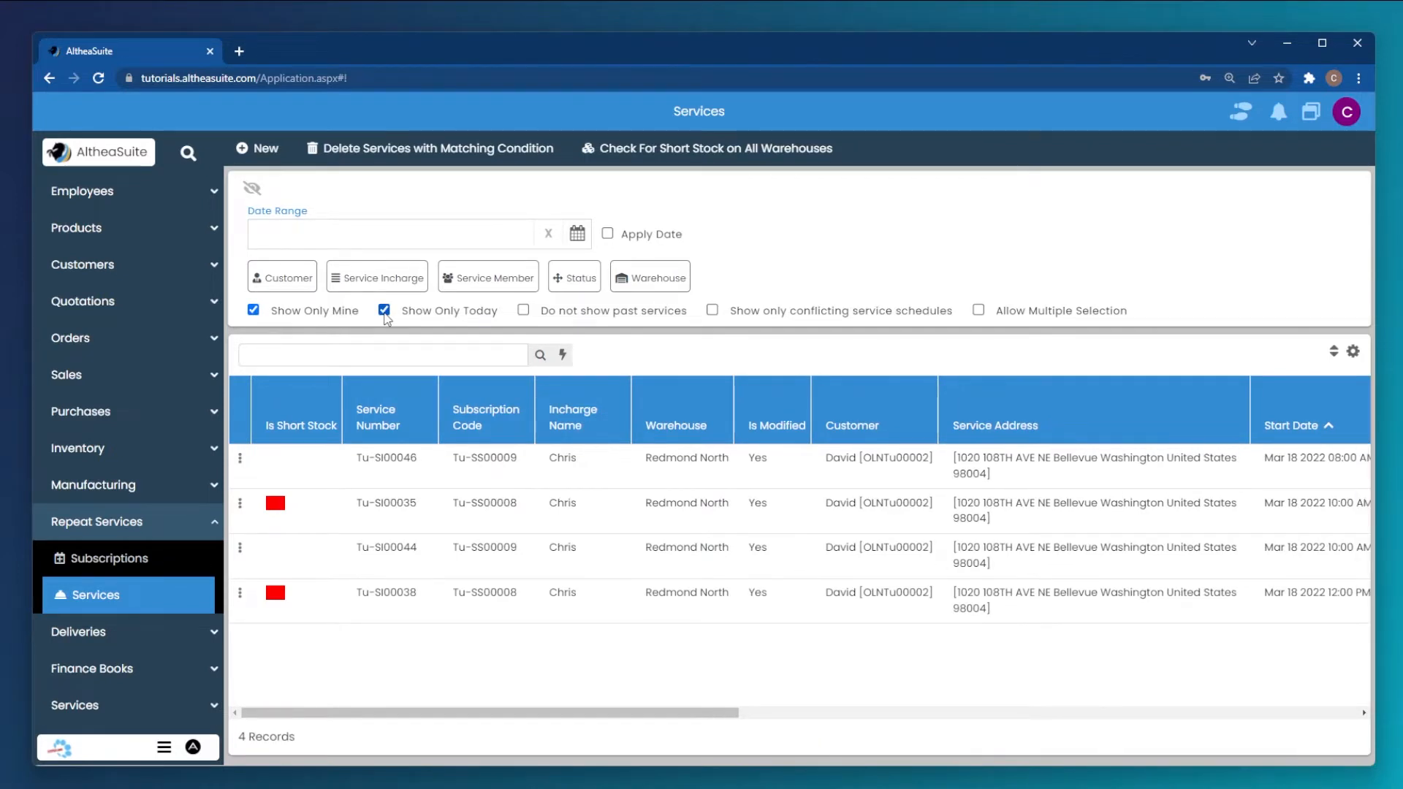
pyautogui.moveTo(599, 714); pyautogui.dragTo(1121, 712)
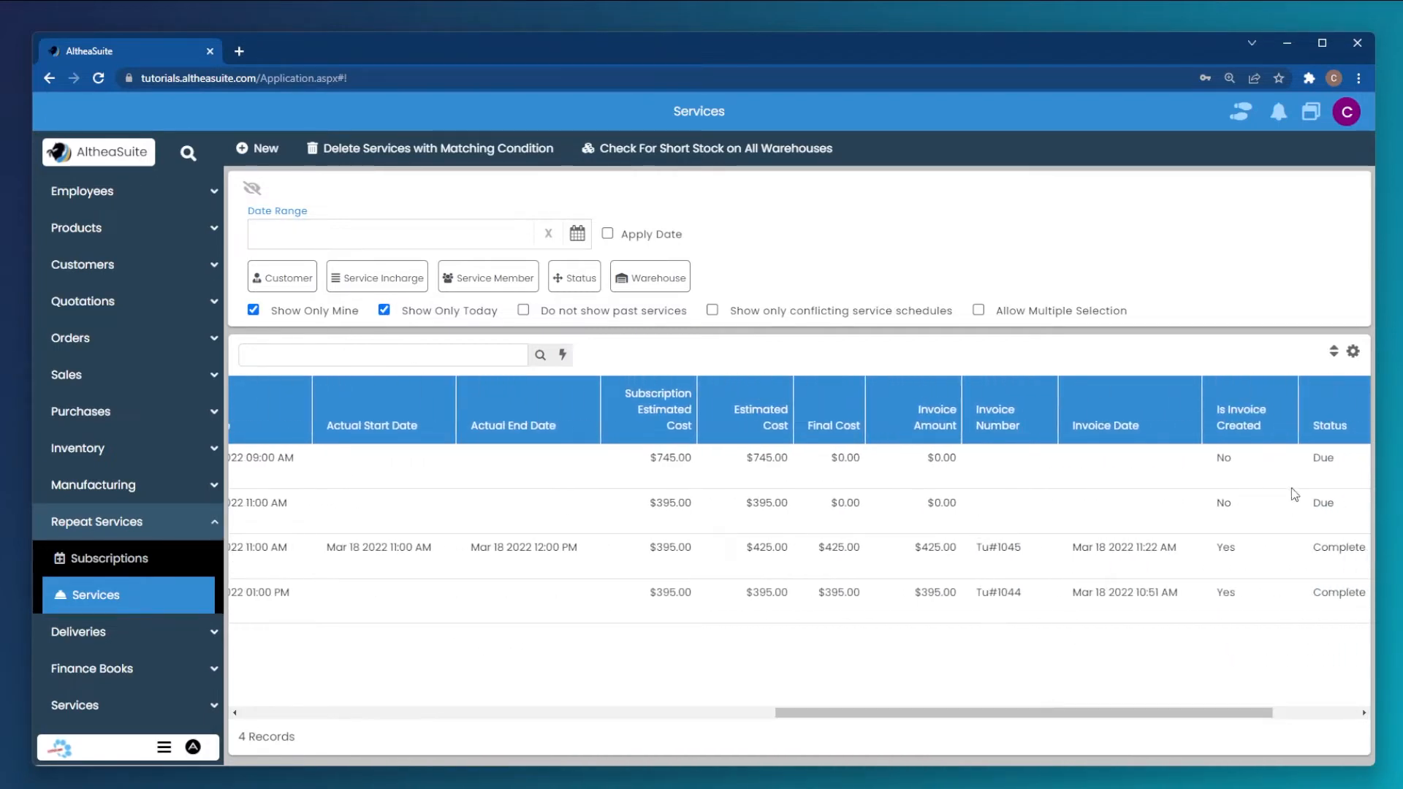
pyautogui.moveTo(1194, 714); pyautogui.dragTo(654, 742)
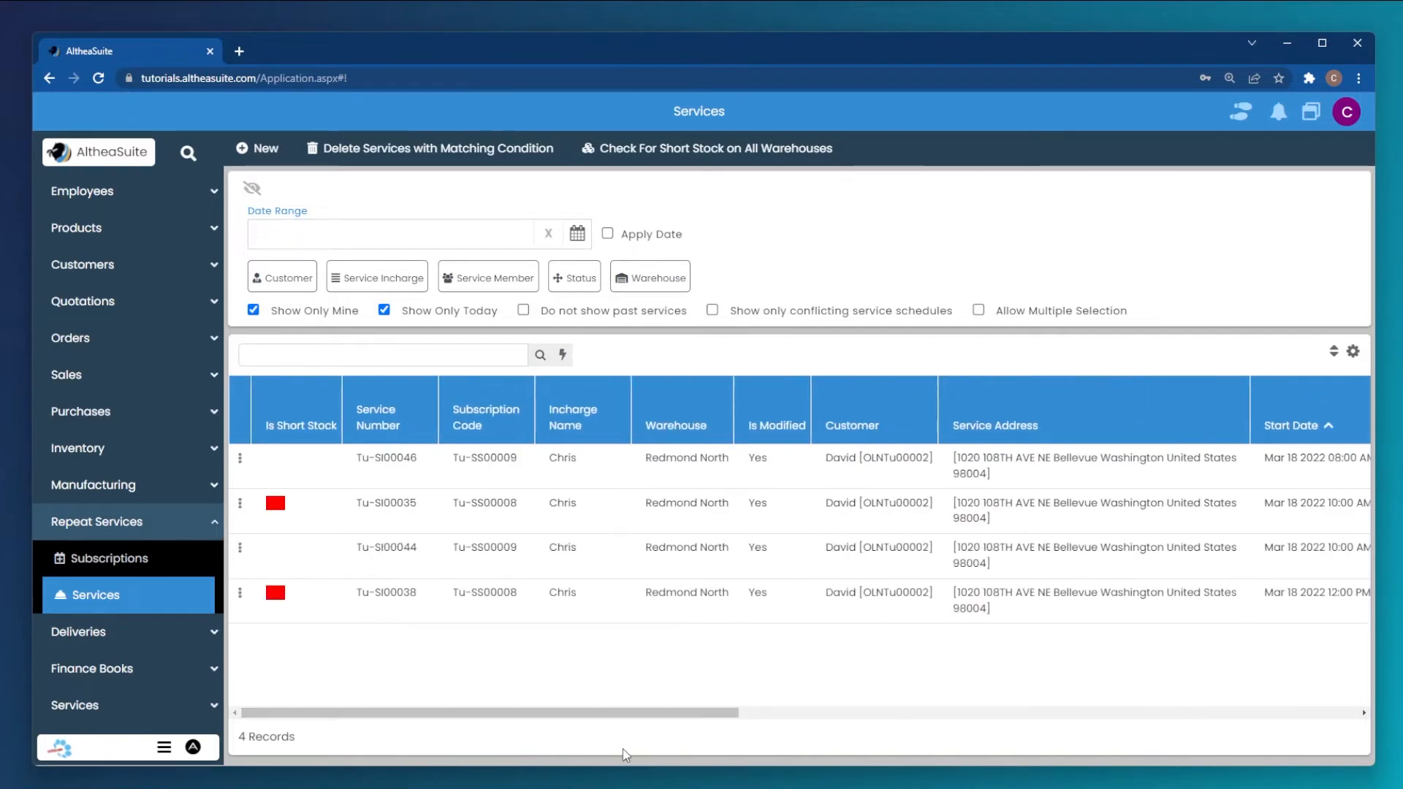
# Filter the services list by the status Due.
pyautogui.click(576, 280)
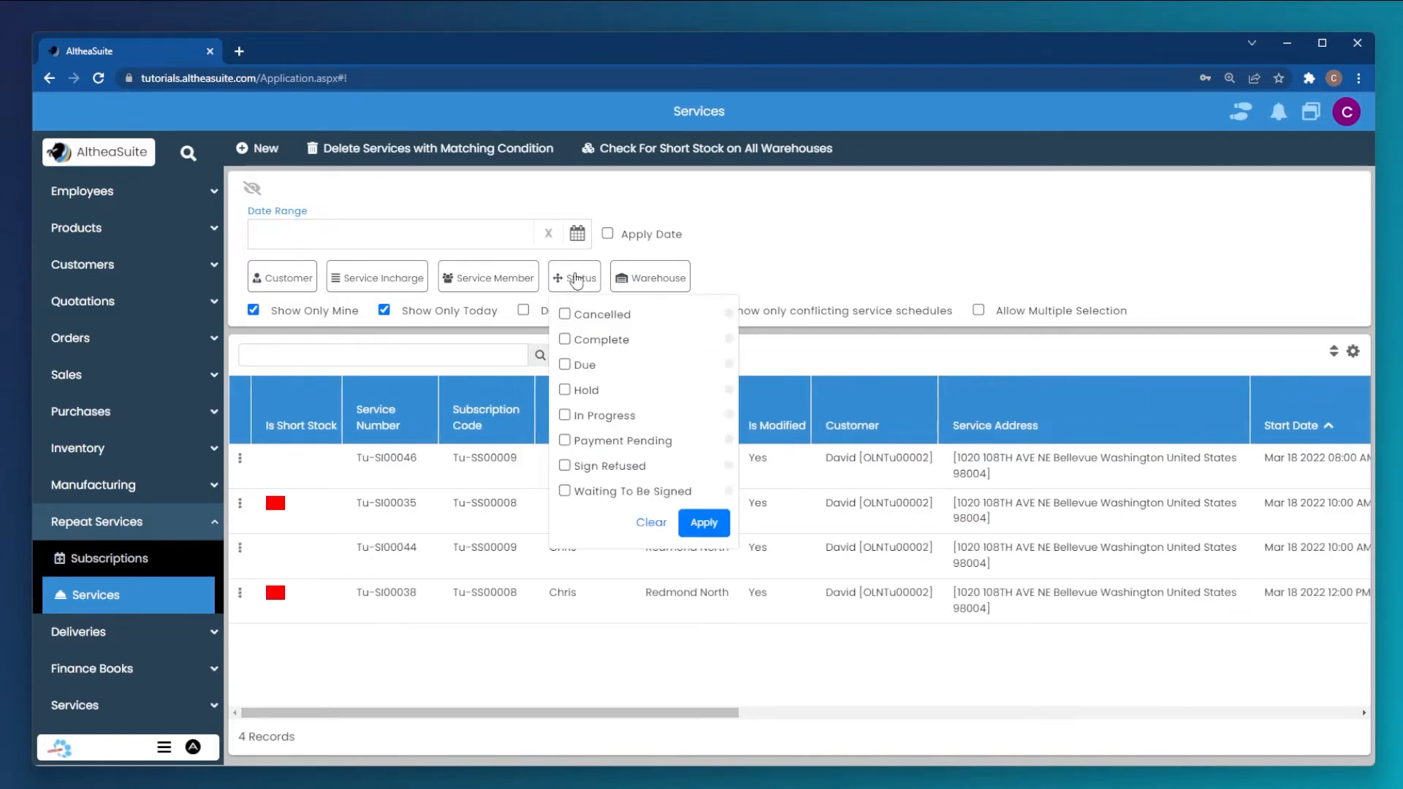
pyautogui.click(585, 365)
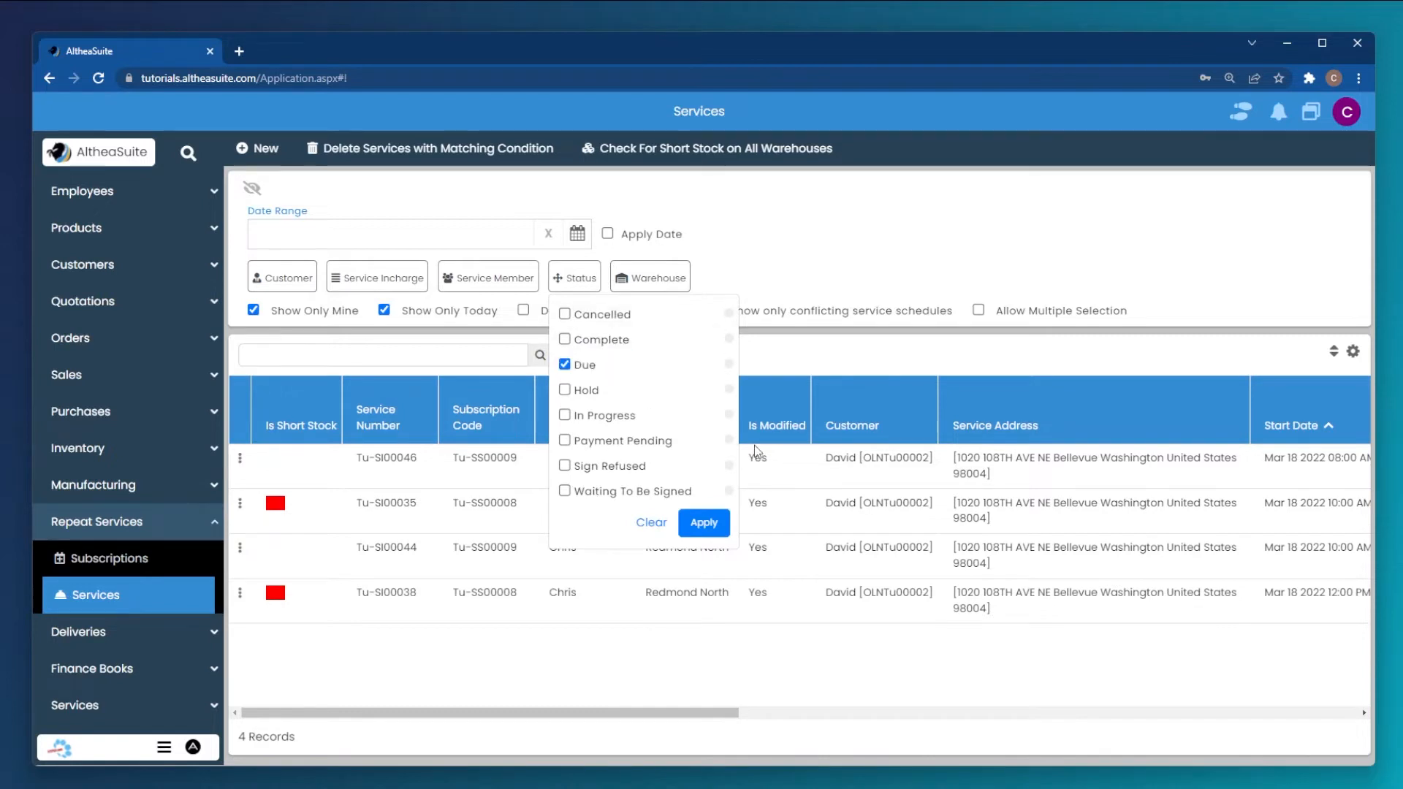
pyautogui.click(700, 524)
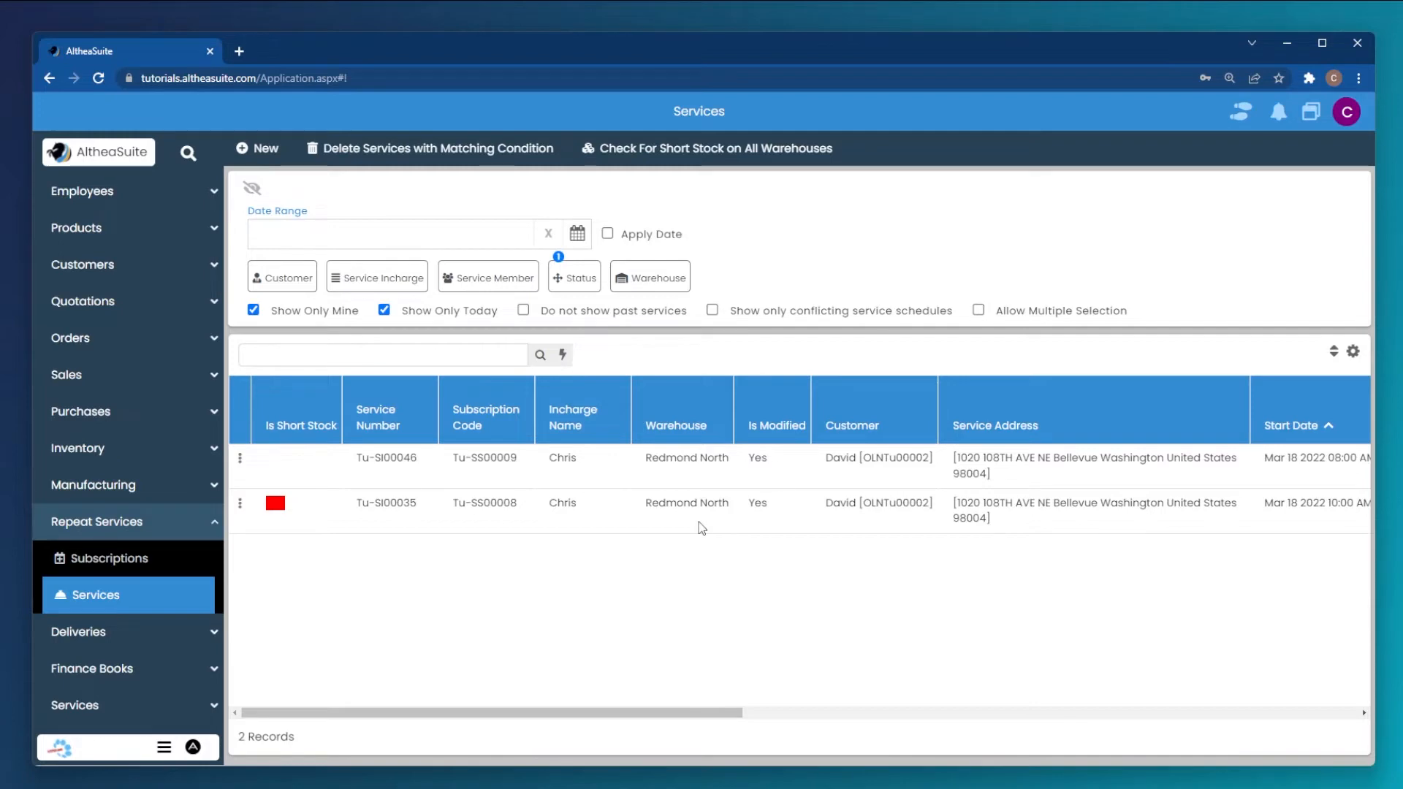
# Remove the first assigned member from the service team of the March 18 8:00 AM service and save the assignment.
pyautogui.click(241, 460)
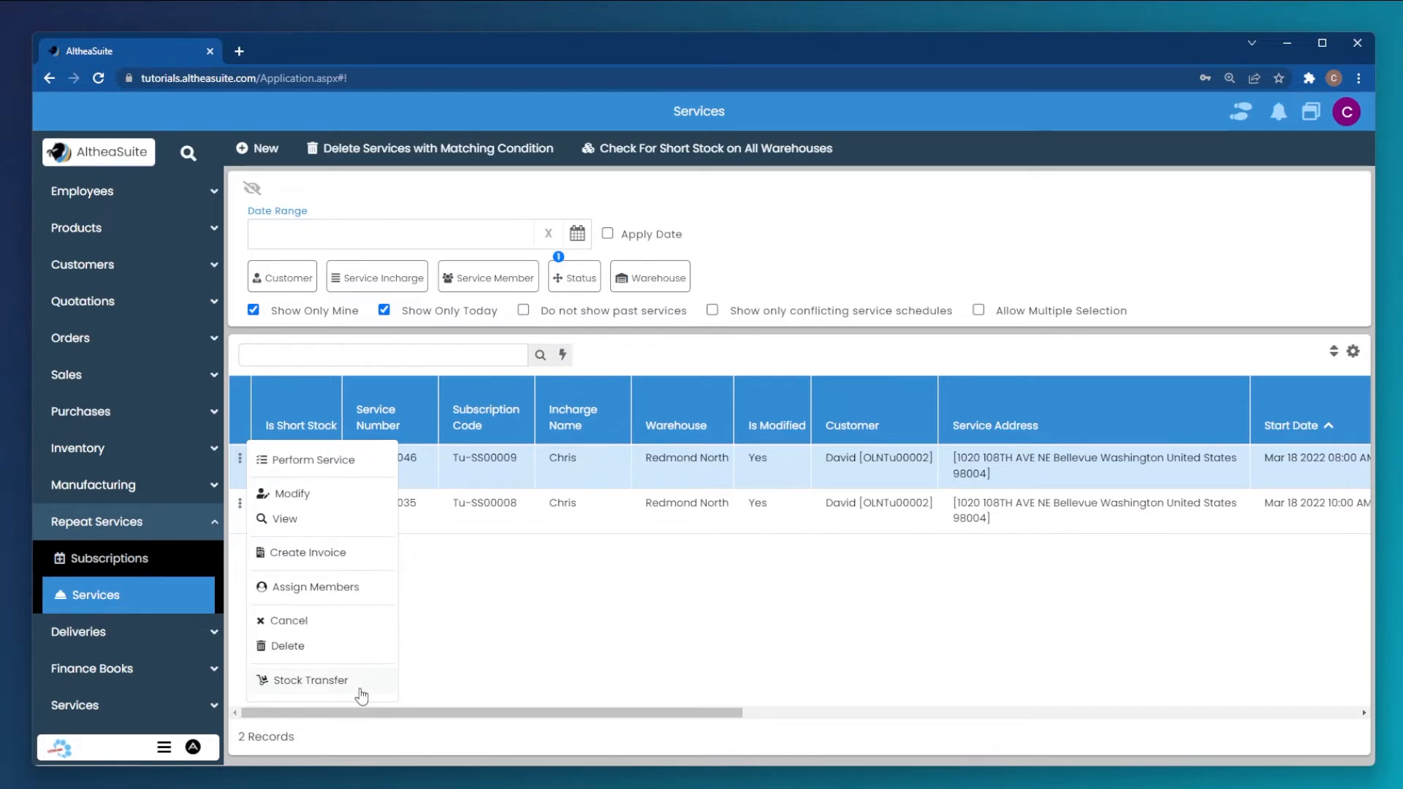
pyautogui.click(318, 588)
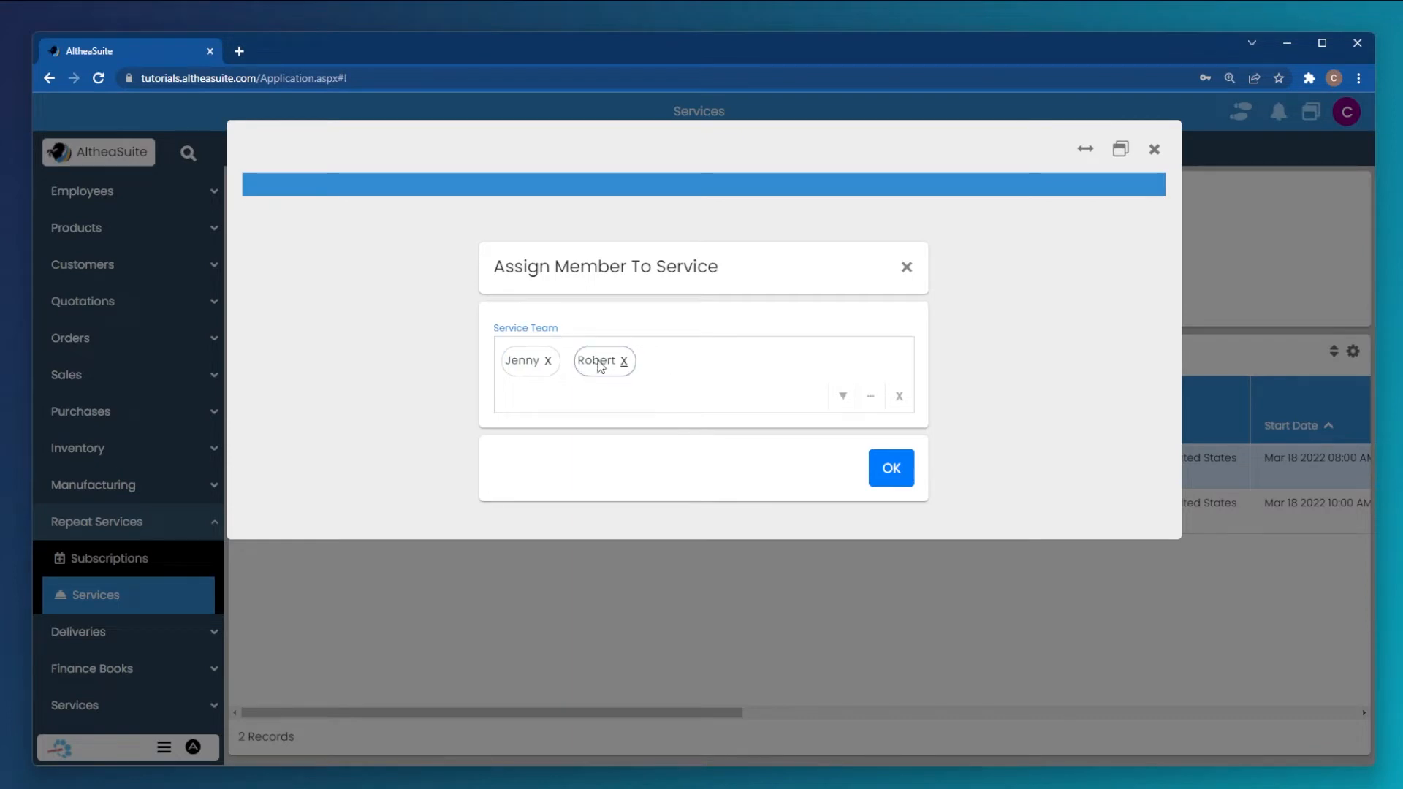
pyautogui.click(548, 361)
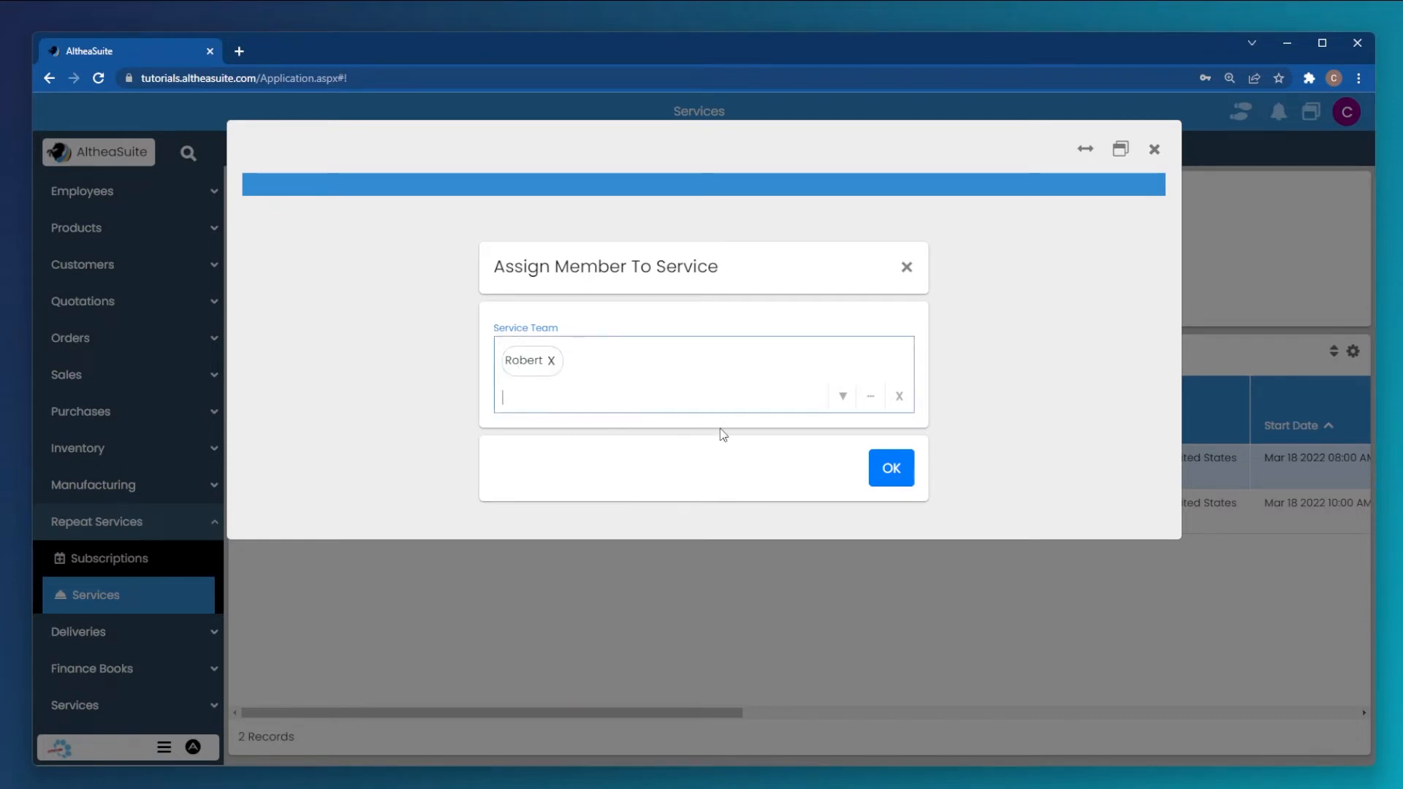
pyautogui.click(888, 468)
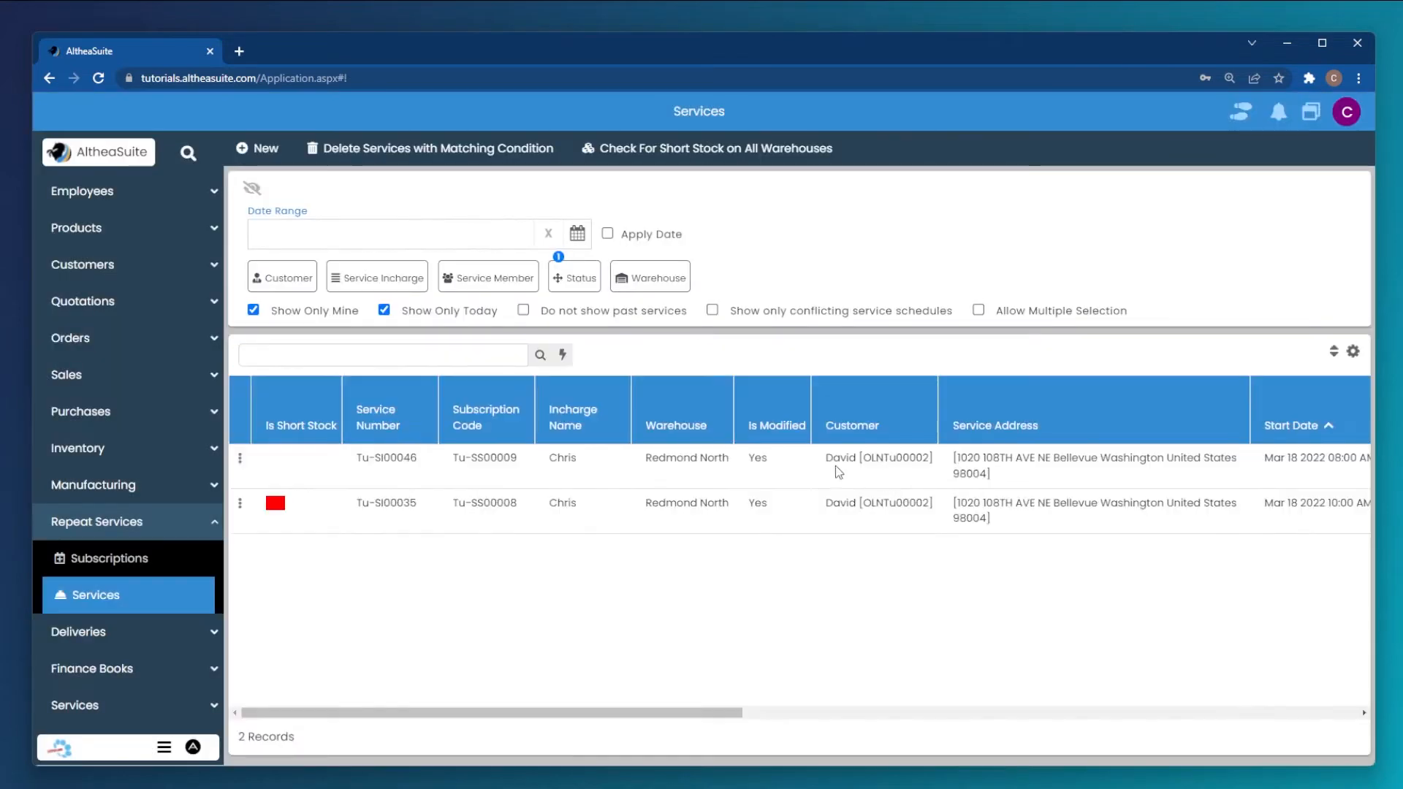
# Open the March 18 8:00 AM service for performing and review its schedule, team, customer and item details.
pyautogui.click(240, 460)
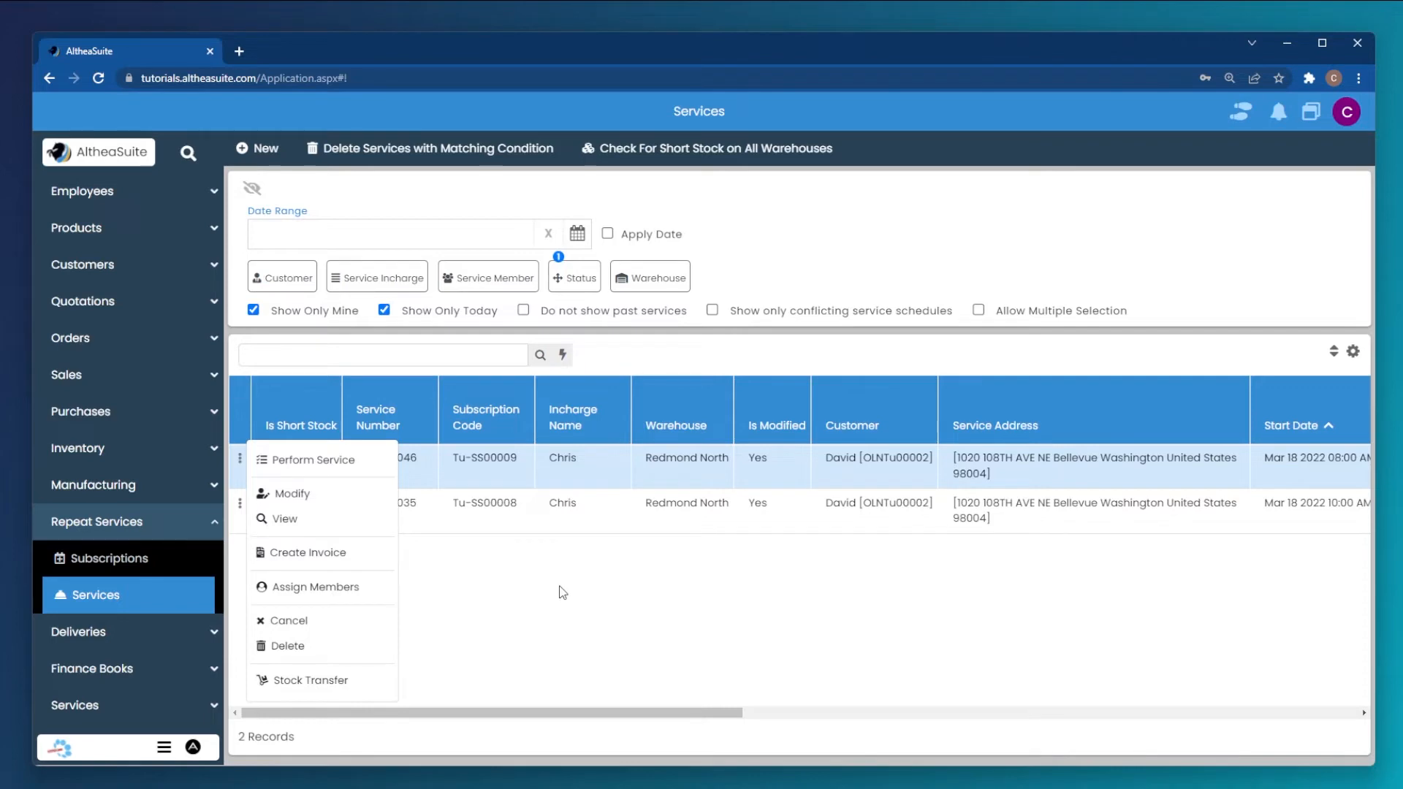
pyautogui.click(358, 467)
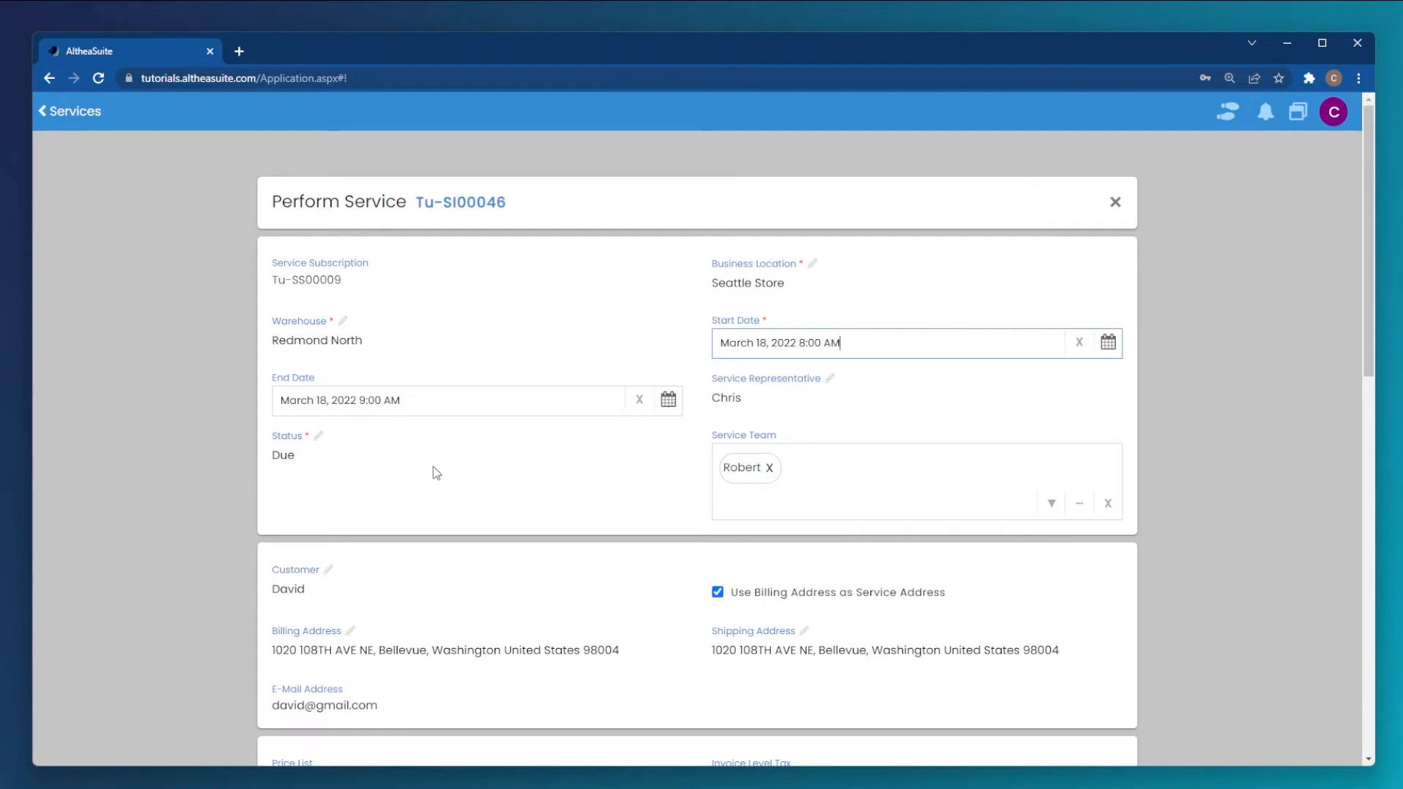
pyautogui.scroll(-1, 436, 473)
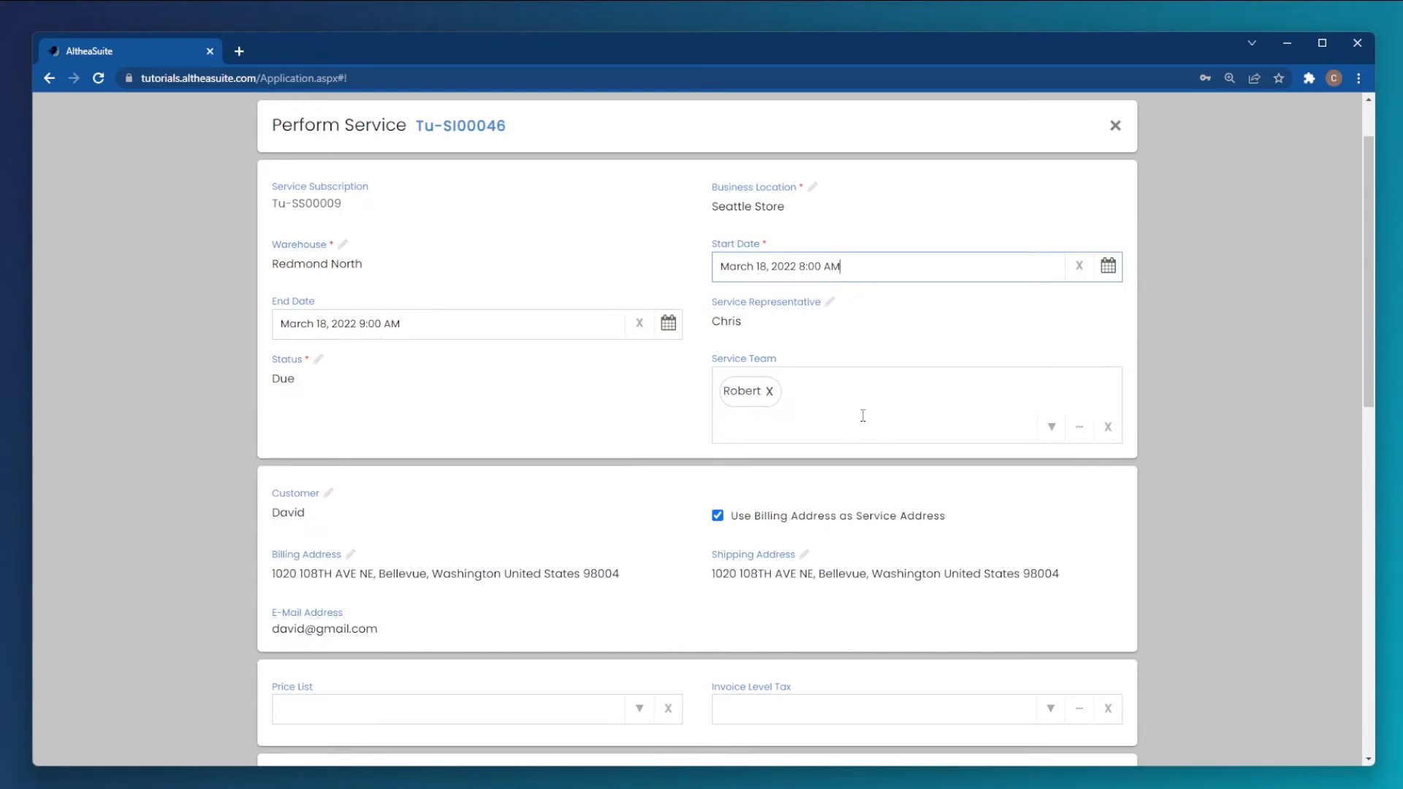
pyautogui.scroll(-2, 623, 436)
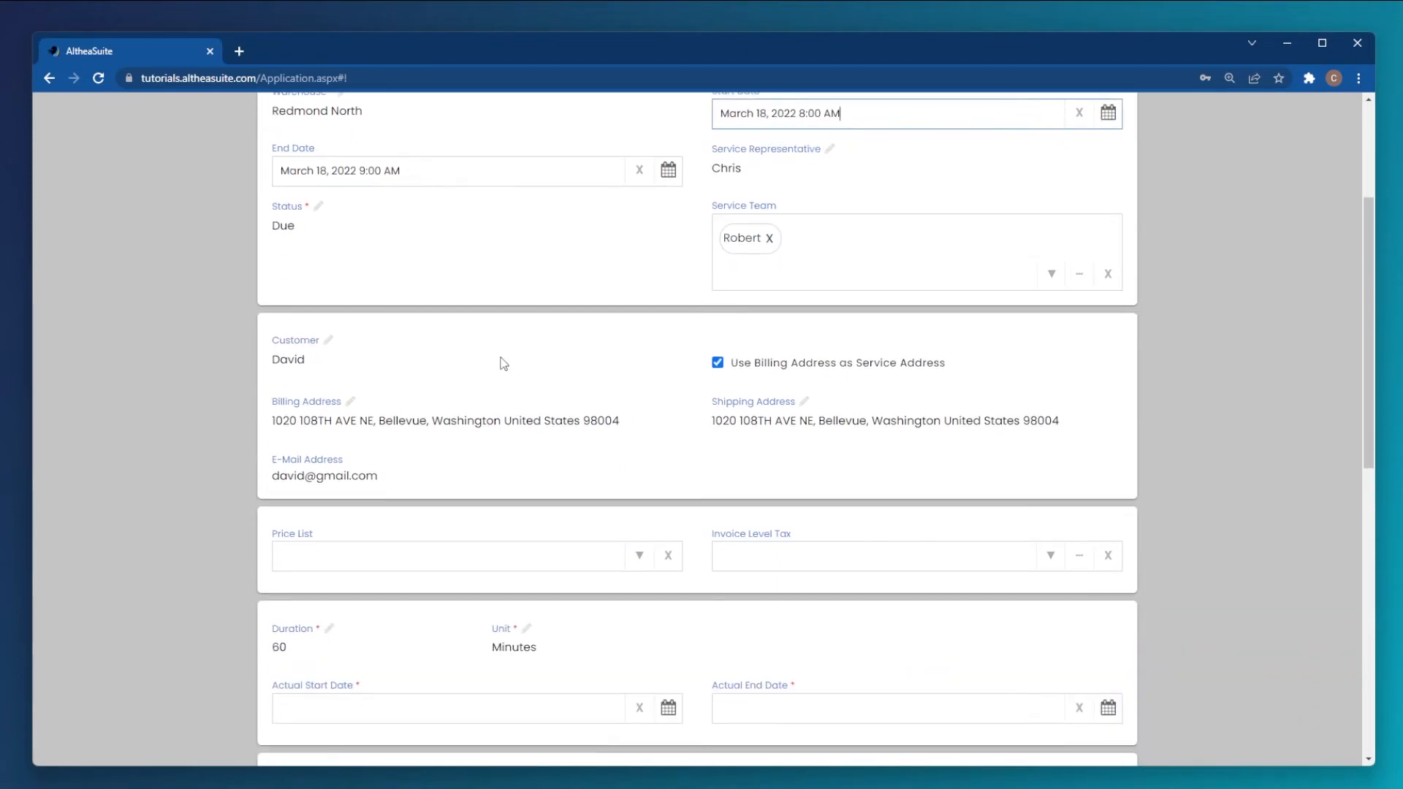
pyautogui.scroll(-4, 498, 429)
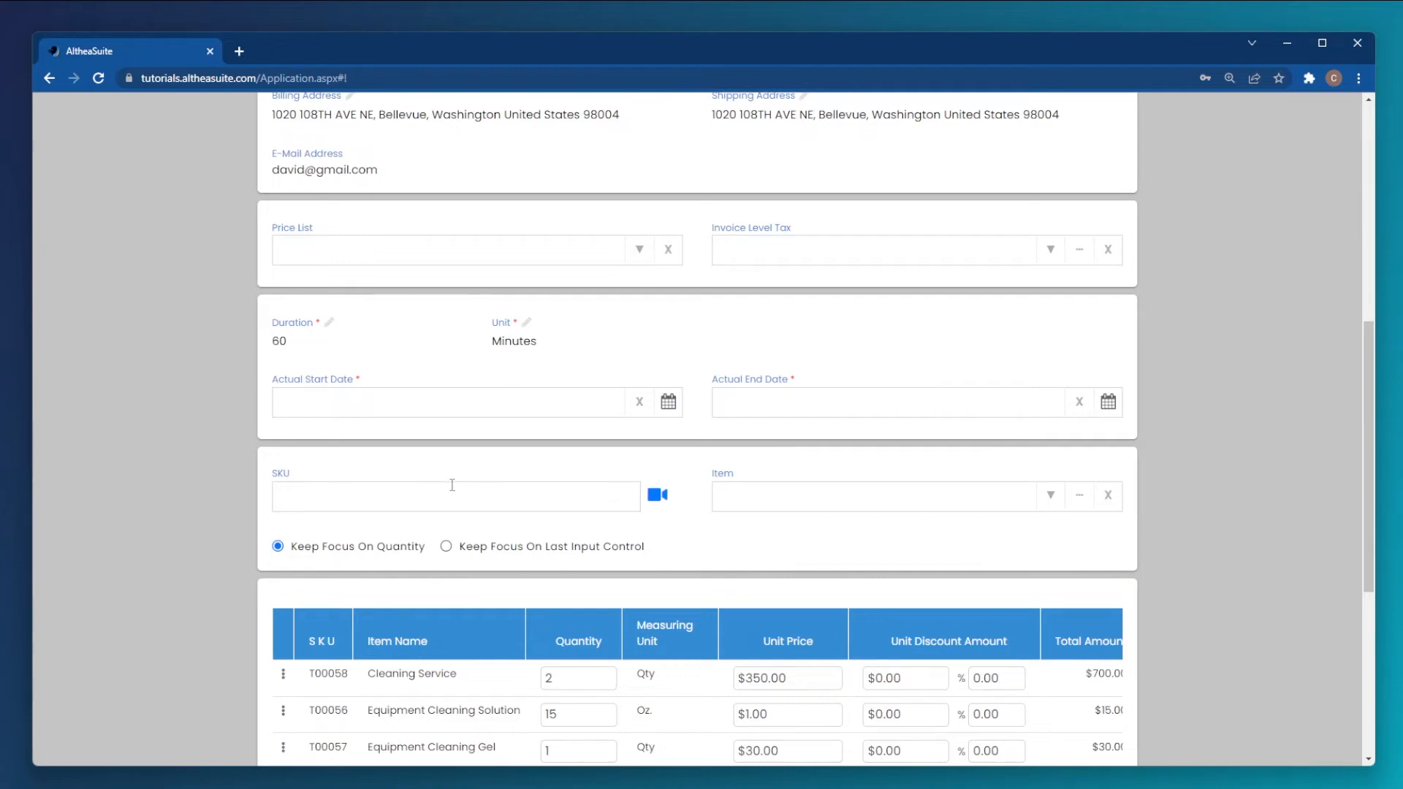
pyautogui.scroll(1, 439, 482)
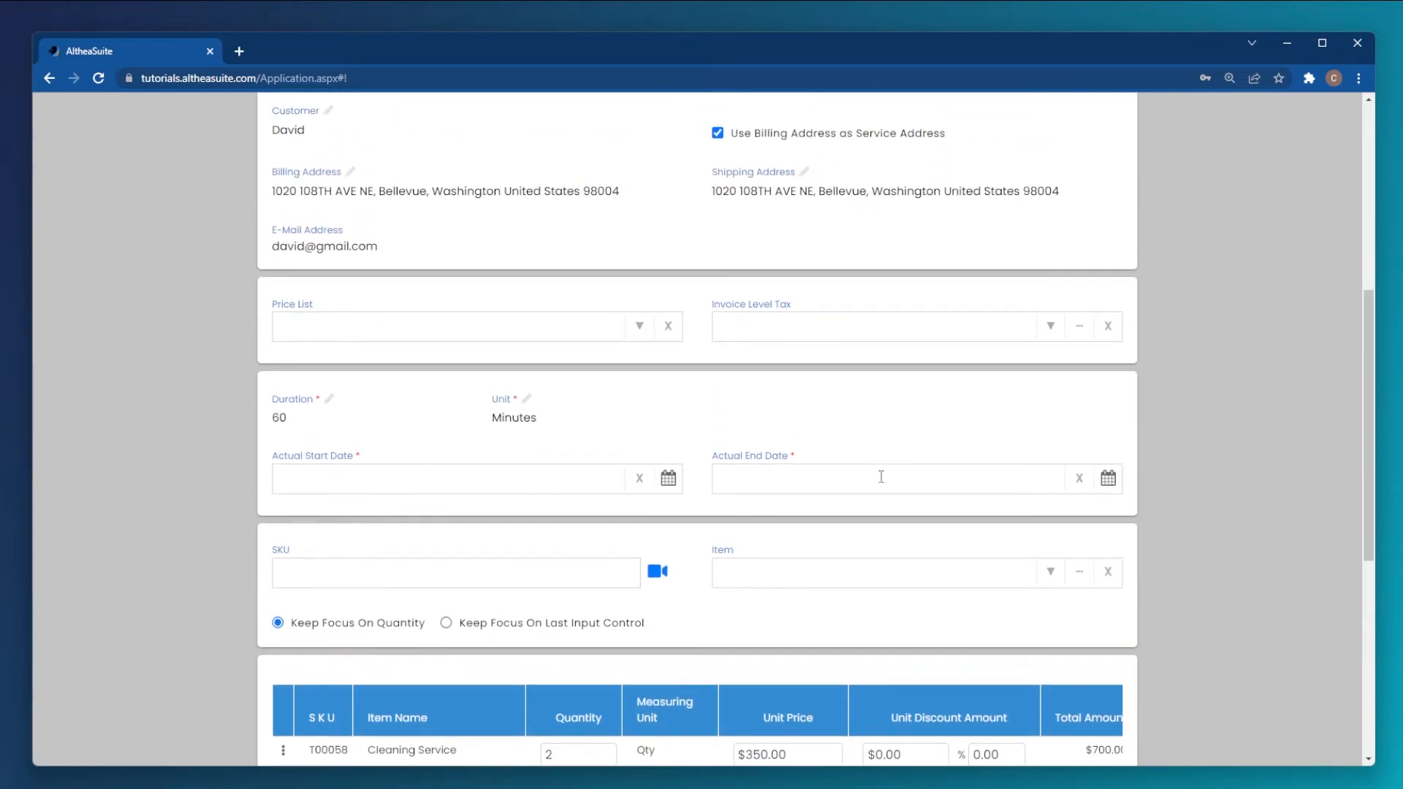
pyautogui.scroll(4, 862, 497)
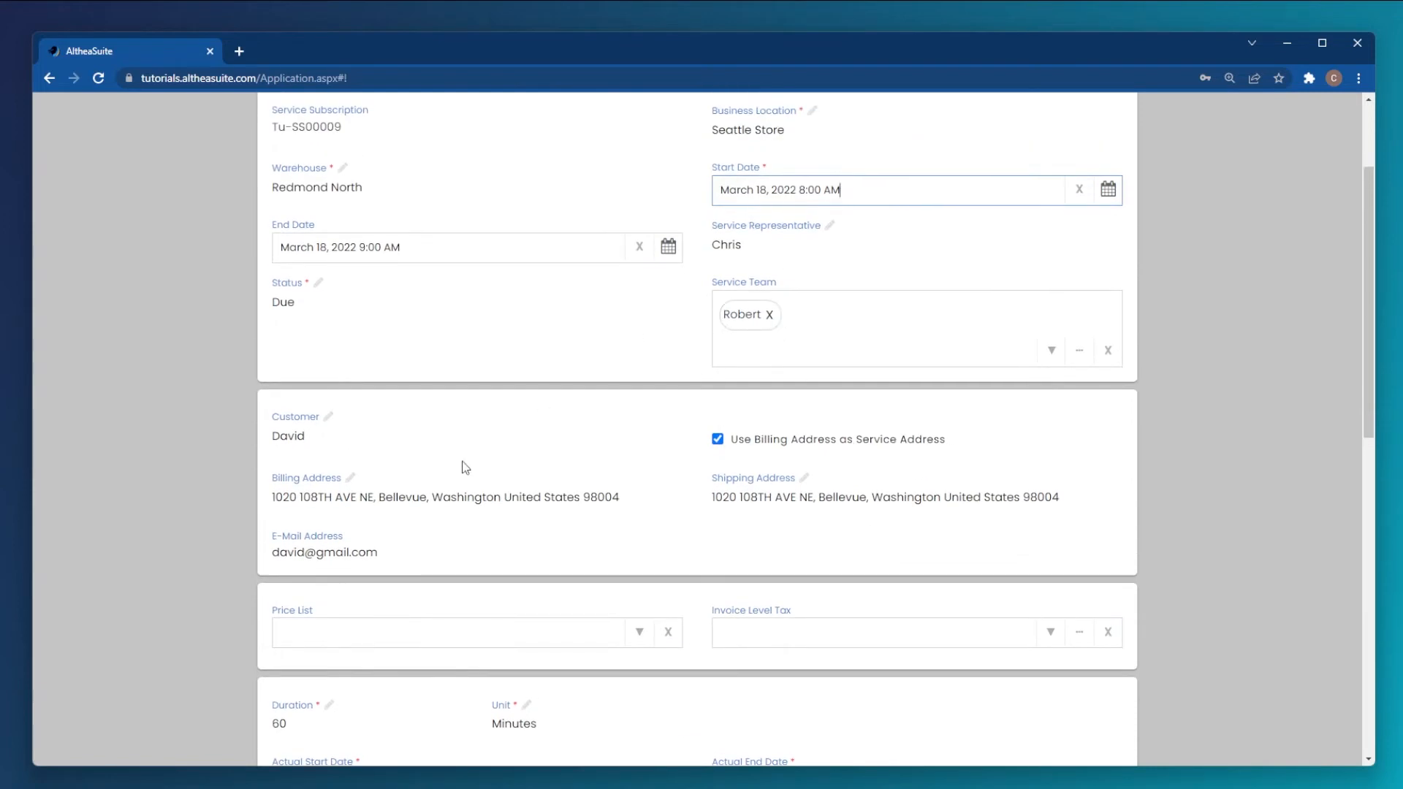
# Set the service's actual start date to March 18, 2022 9:00 AM.
pyautogui.scroll(-3, 472, 451)
pyautogui.scroll(-1, 402, 479)
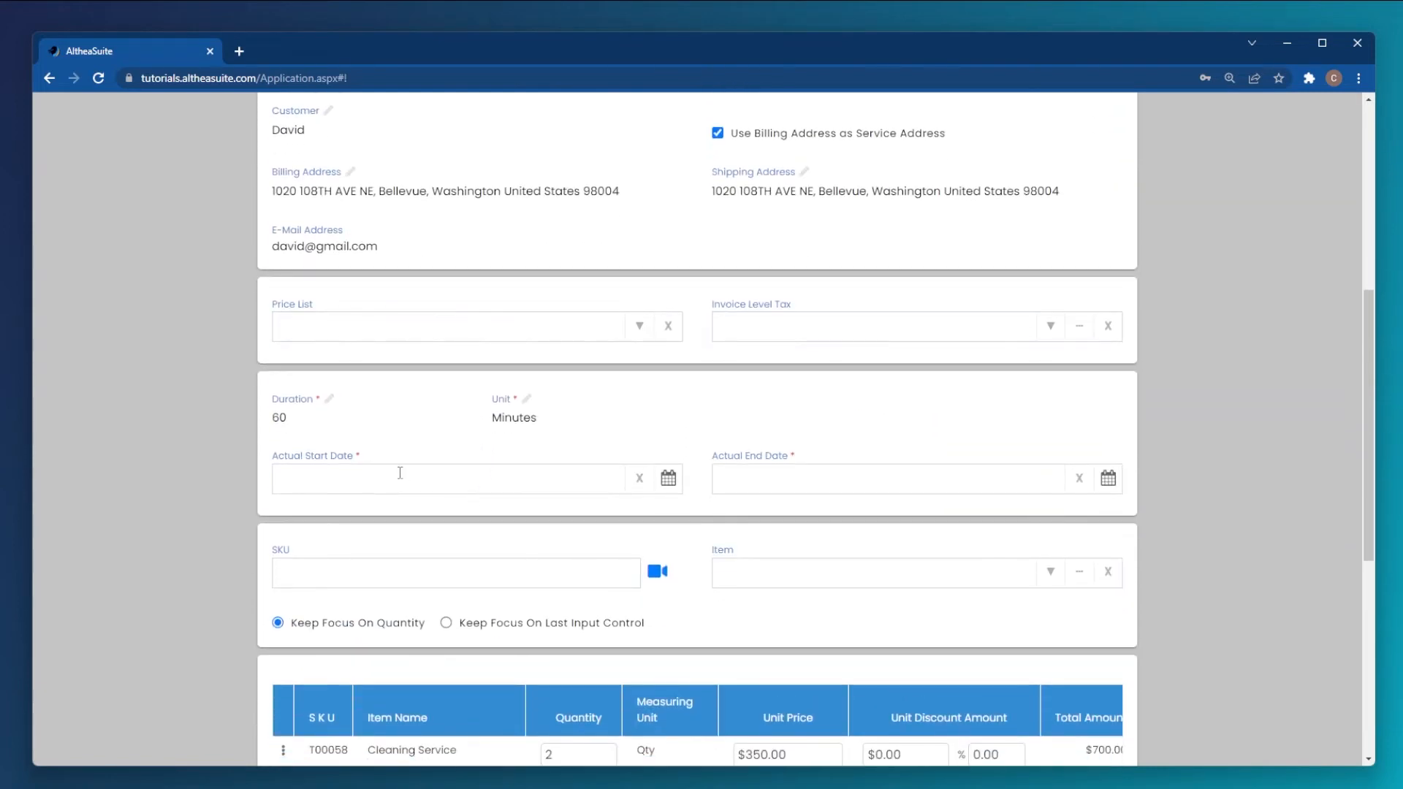
pyautogui.click(549, 479)
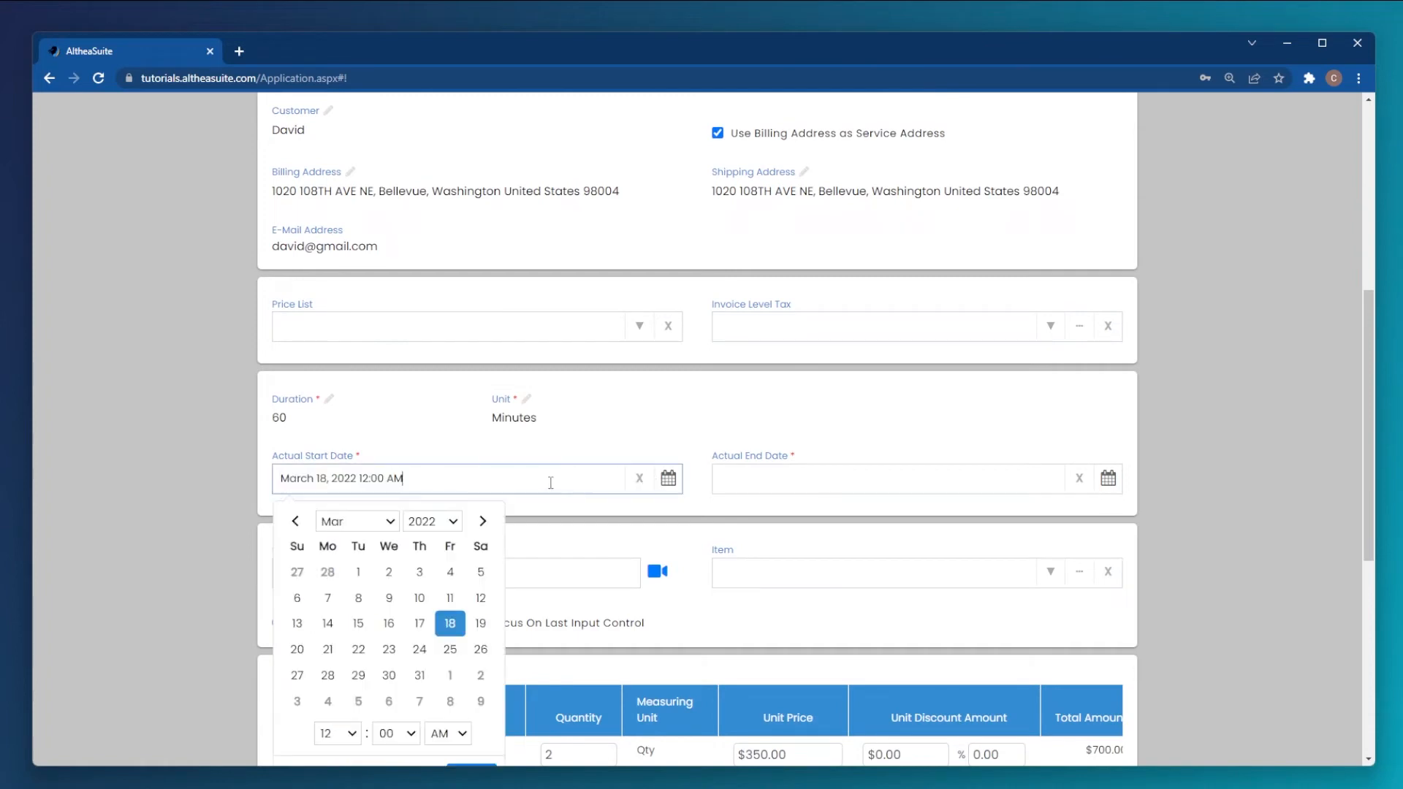
pyautogui.click(347, 734)
pyautogui.click(347, 654)
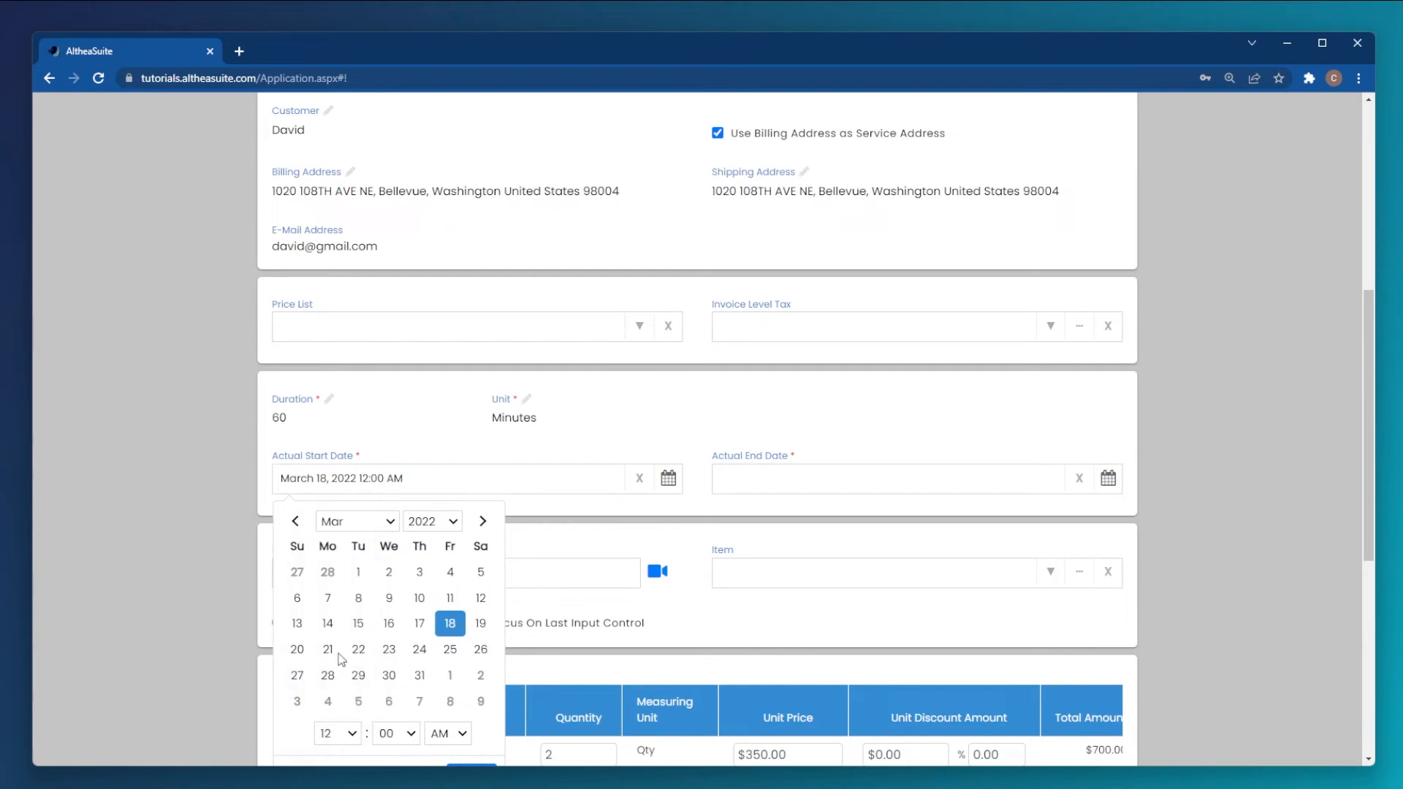
pyautogui.scroll(-2, 377, 647)
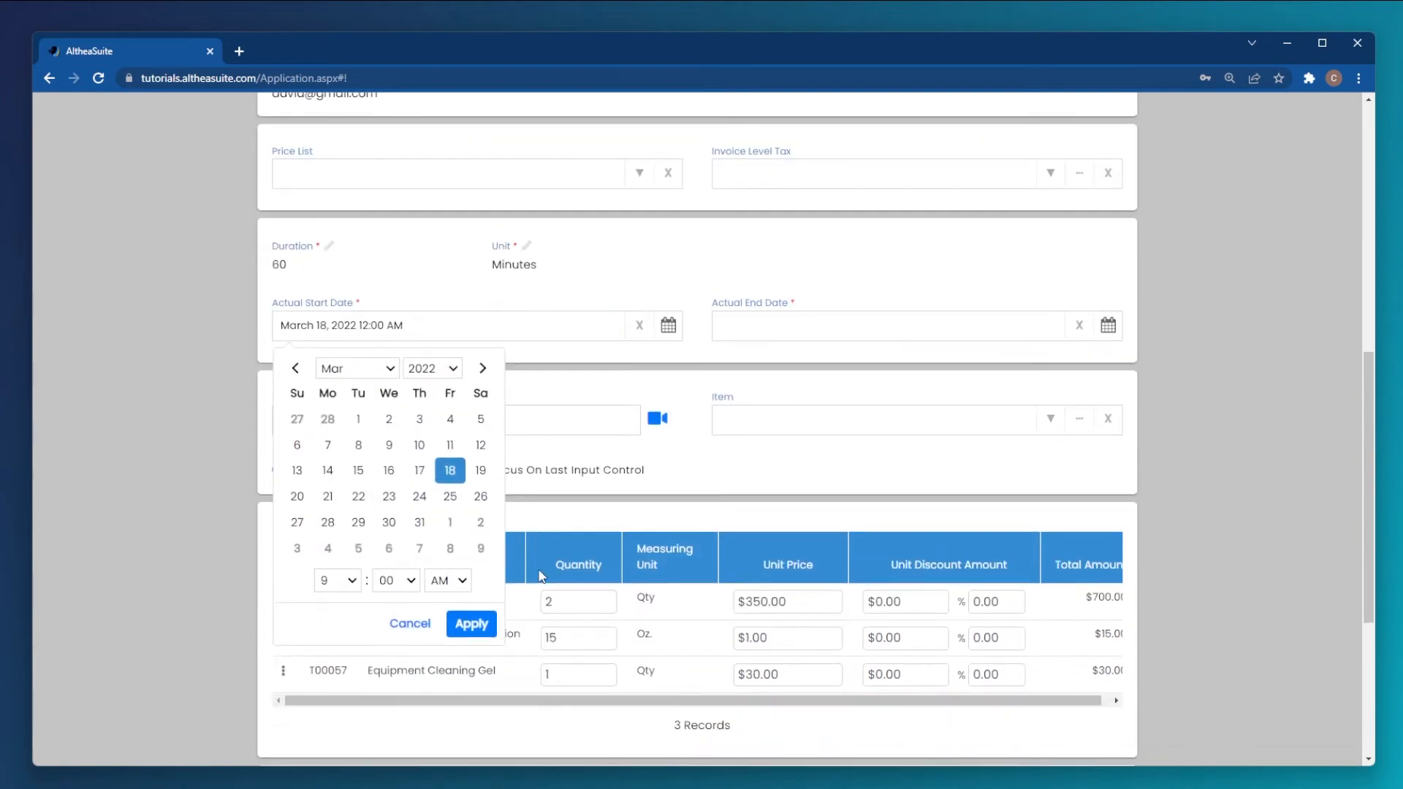
pyautogui.click(485, 626)
# Set the service's actual end date to March 18, 2022 10:00 AM.
pyautogui.click(865, 333)
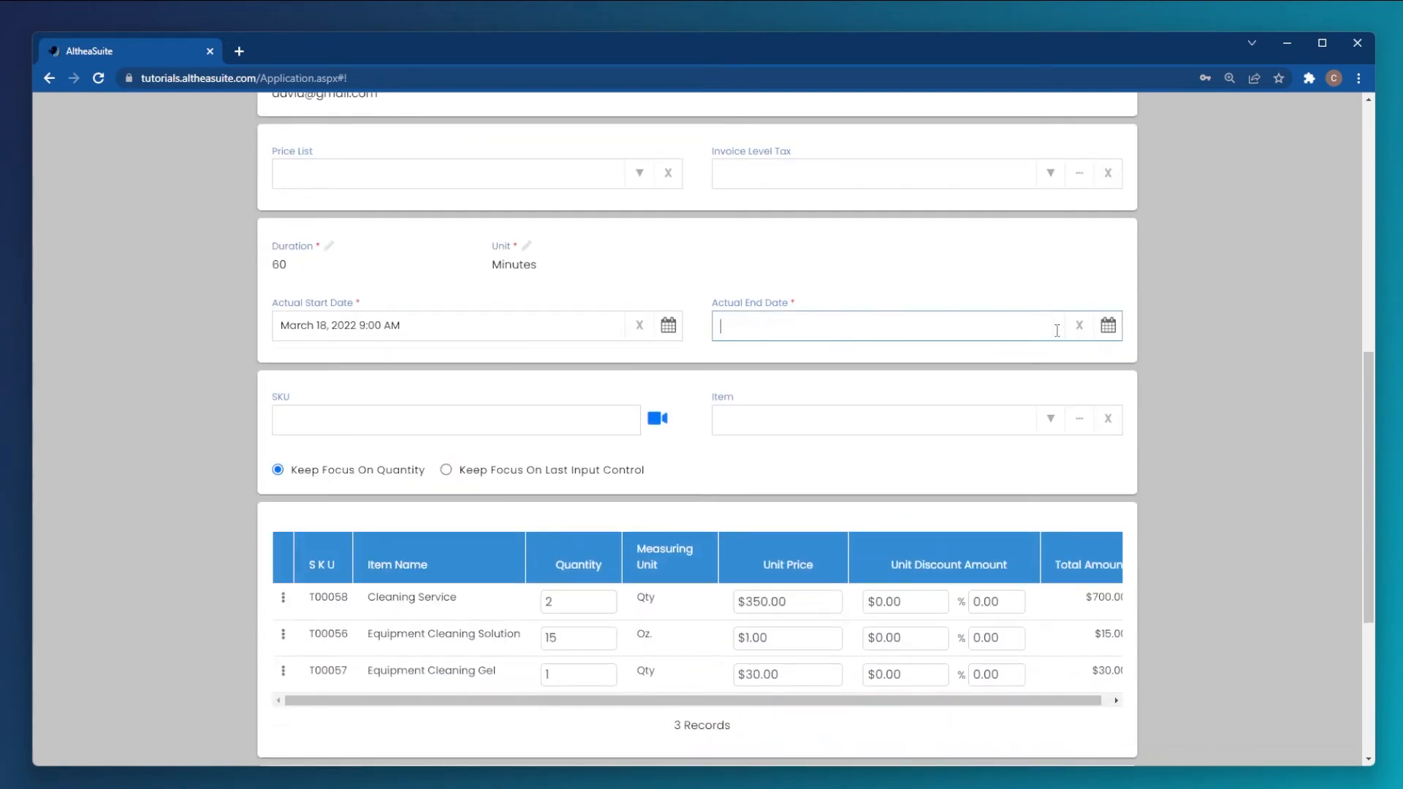
pyautogui.click(947, 329)
pyautogui.click(775, 588)
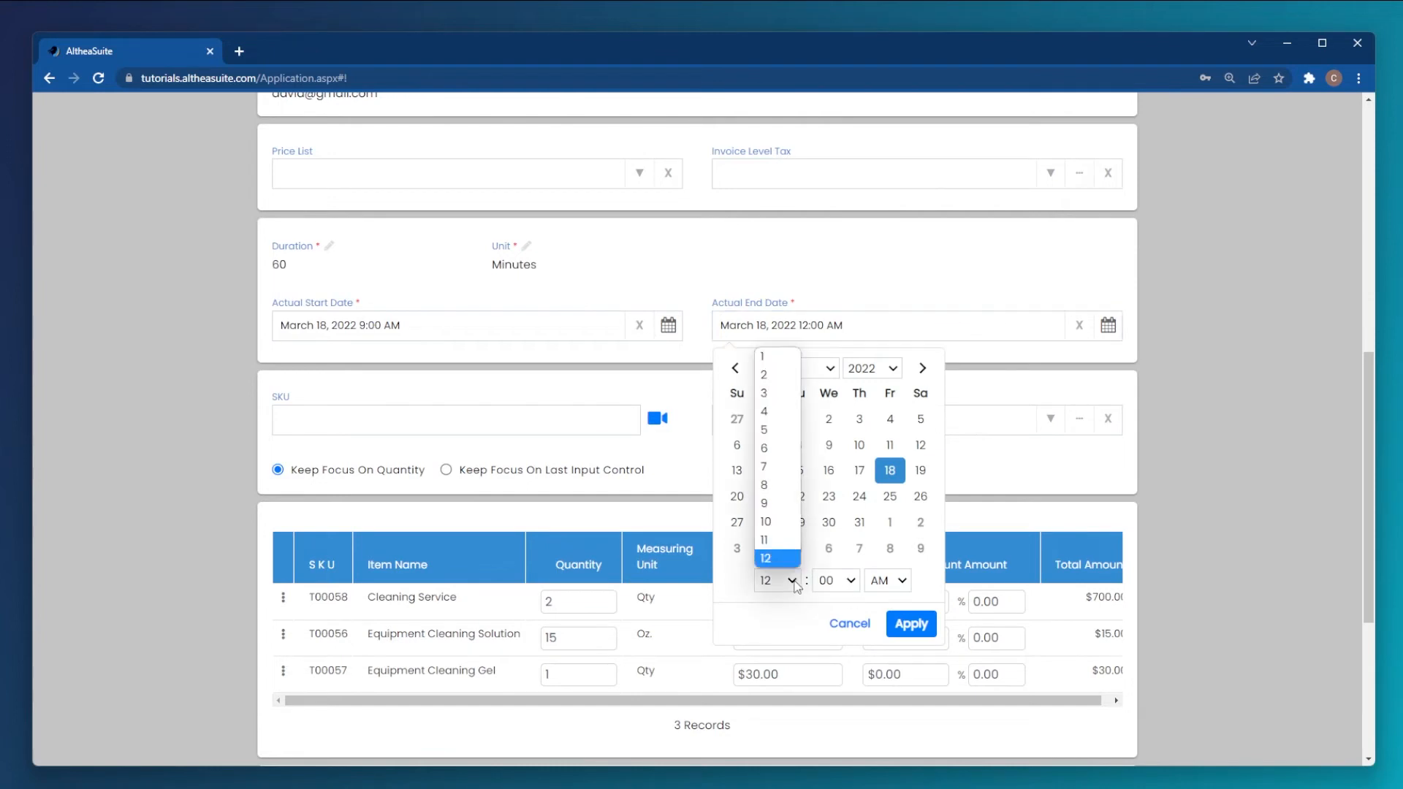
pyautogui.click(777, 513)
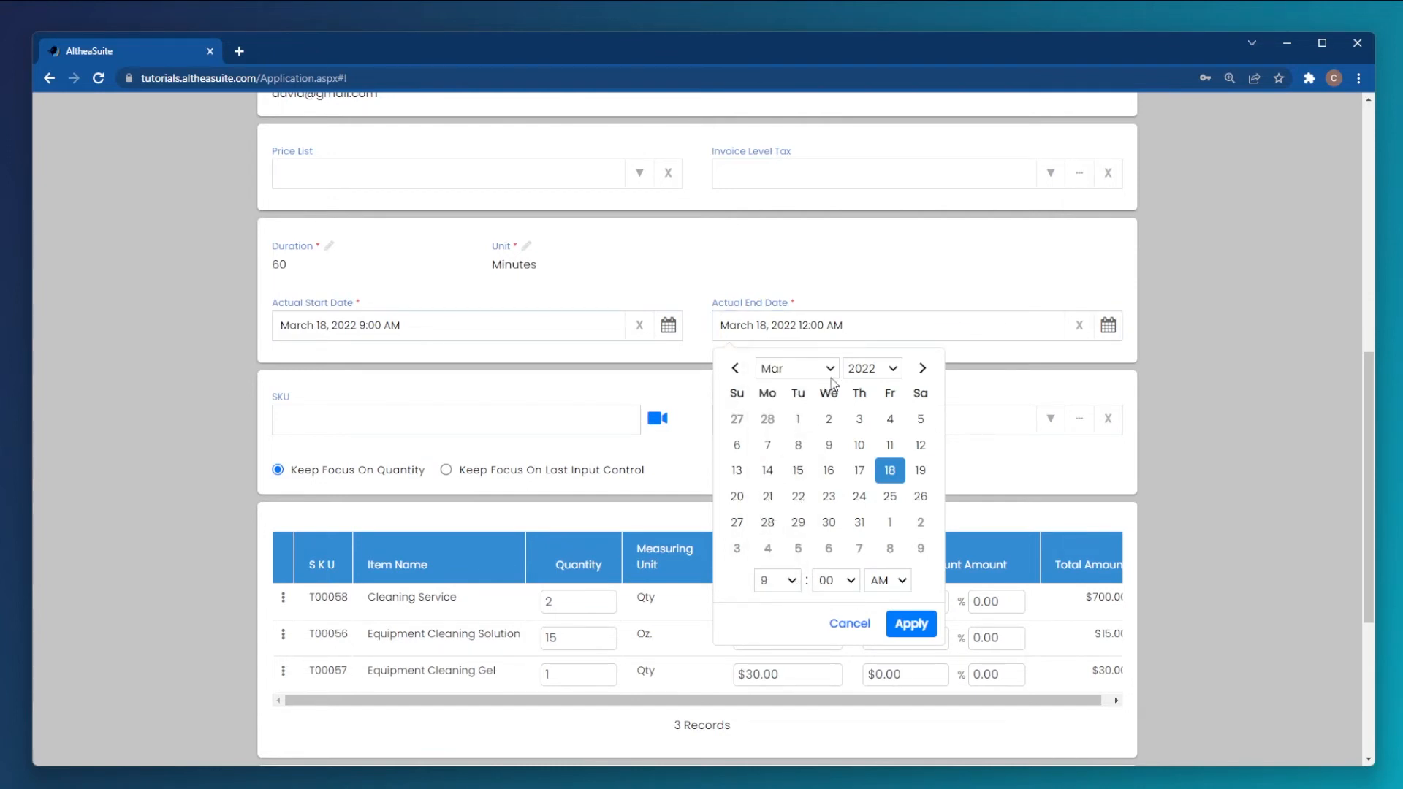
pyautogui.click(792, 582)
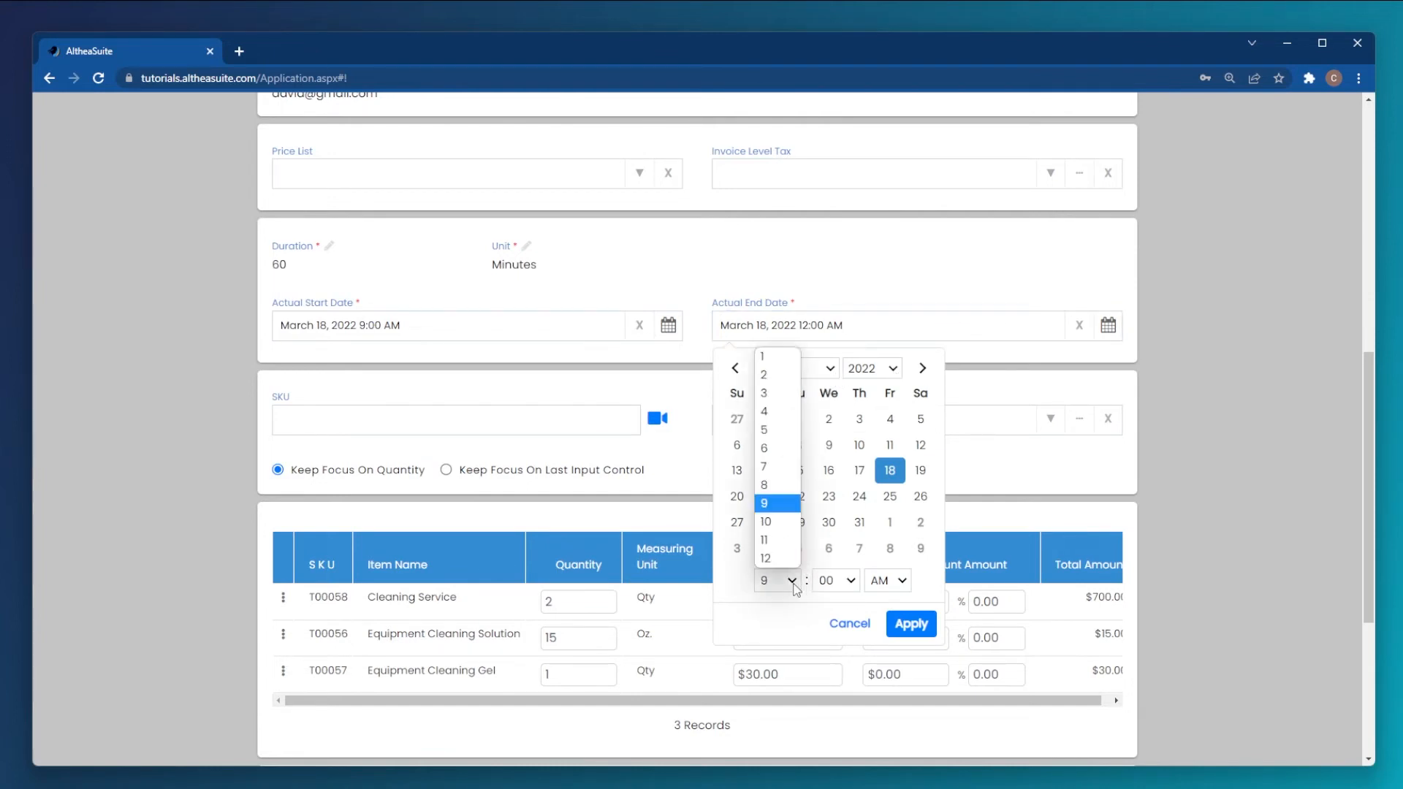
pyautogui.click(788, 521)
pyautogui.click(912, 624)
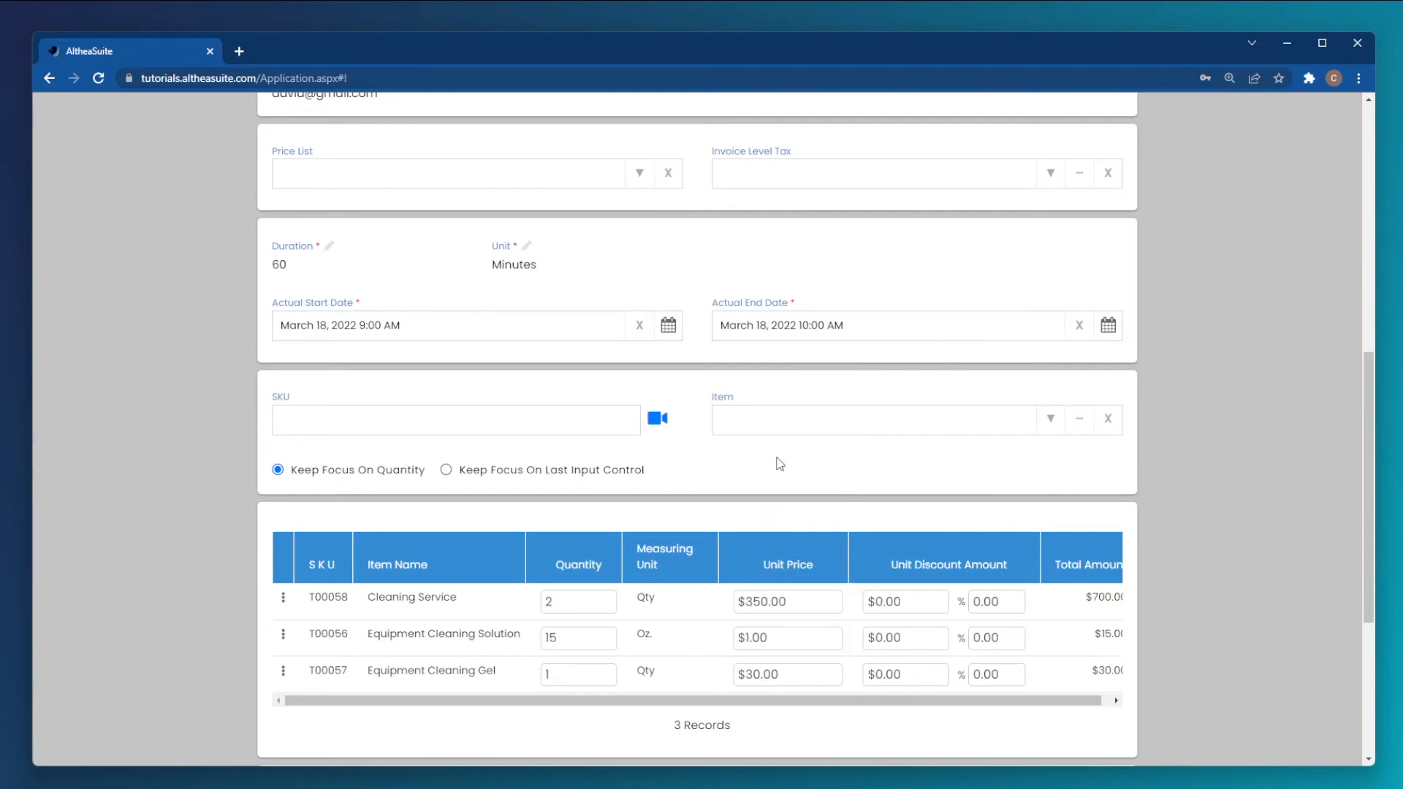
# Set the quantity of Equipment Cleaning Gel to 2 in the service's item list.
pyautogui.scroll(-4, 485, 376)
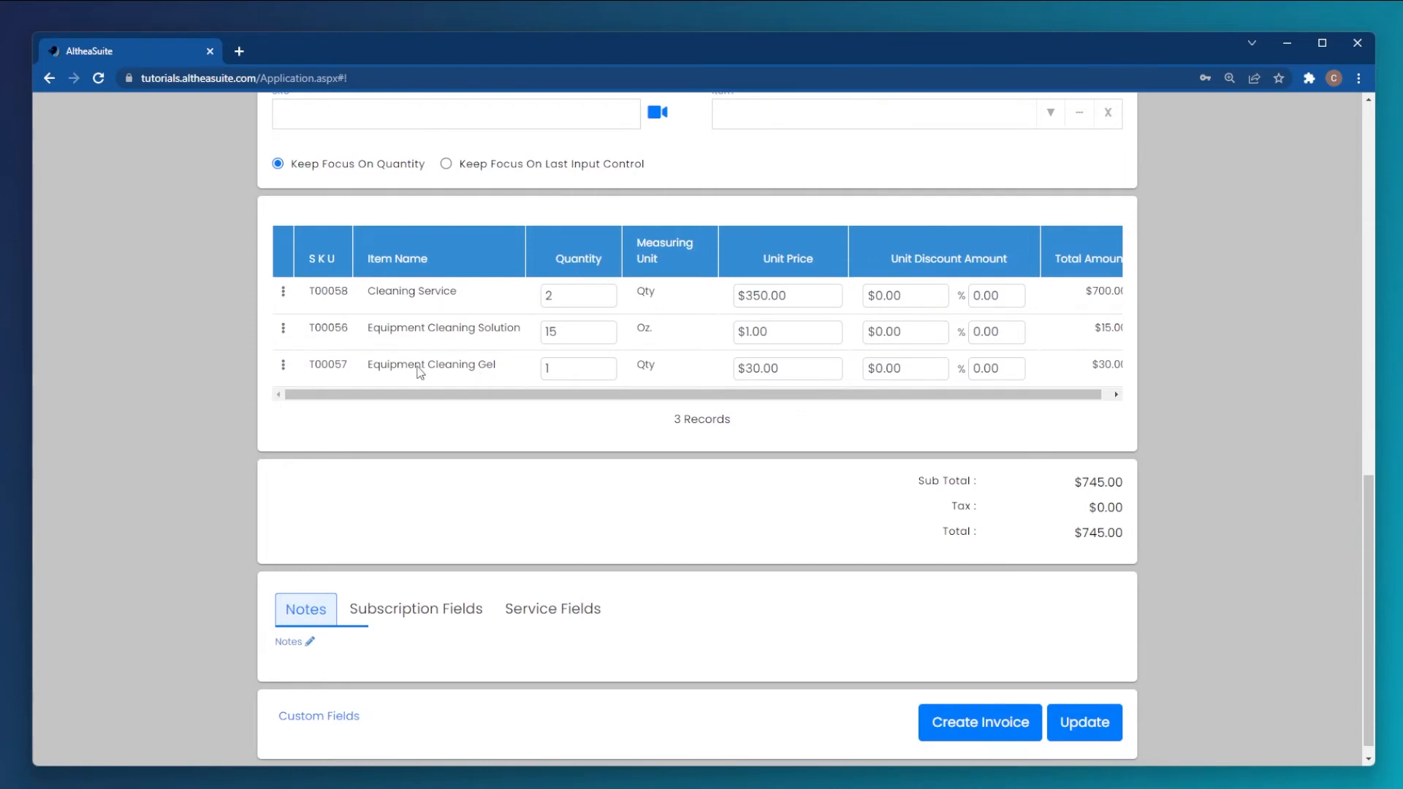
pyautogui.click(564, 373)
pyautogui.press('BackSpace')
pyautogui.write('2')
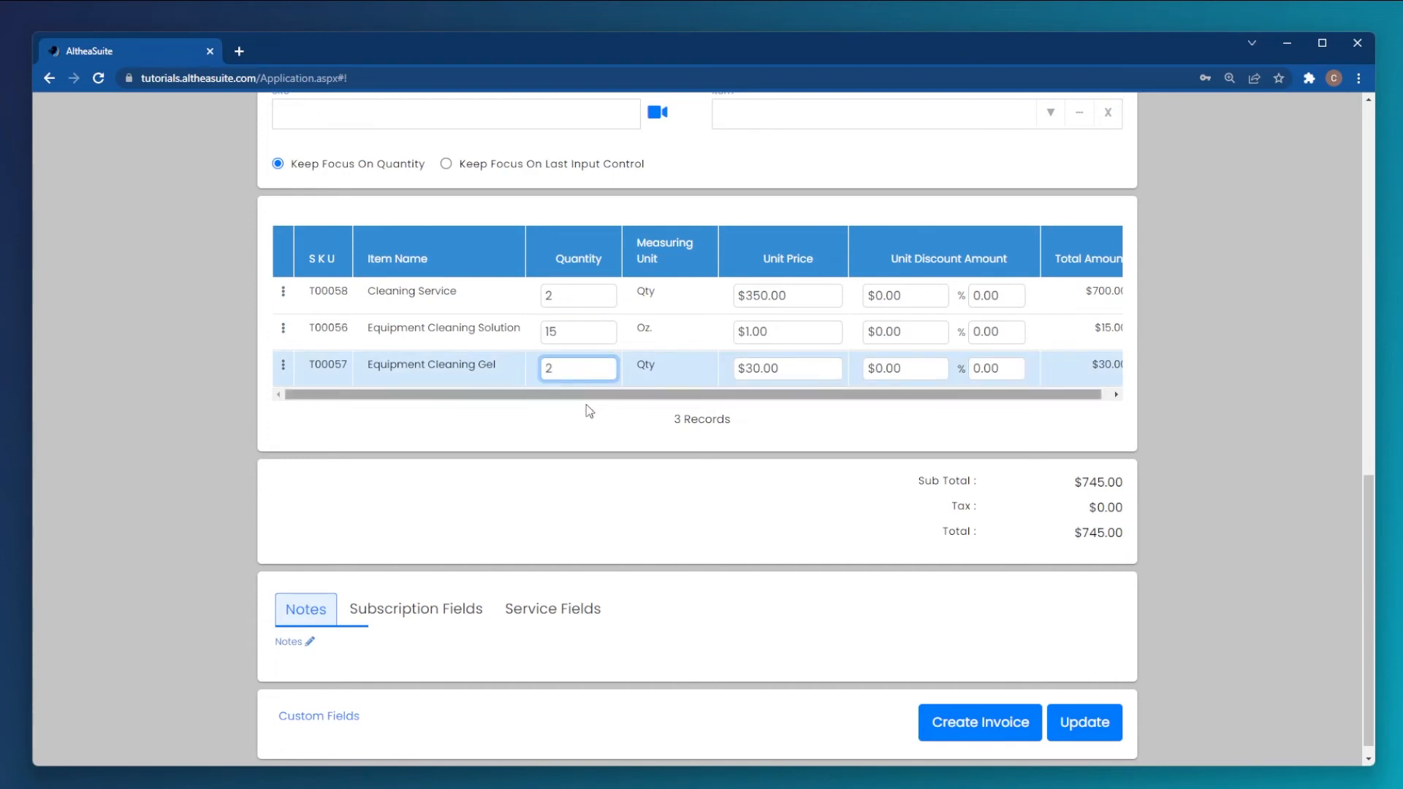
pyautogui.click(587, 501)
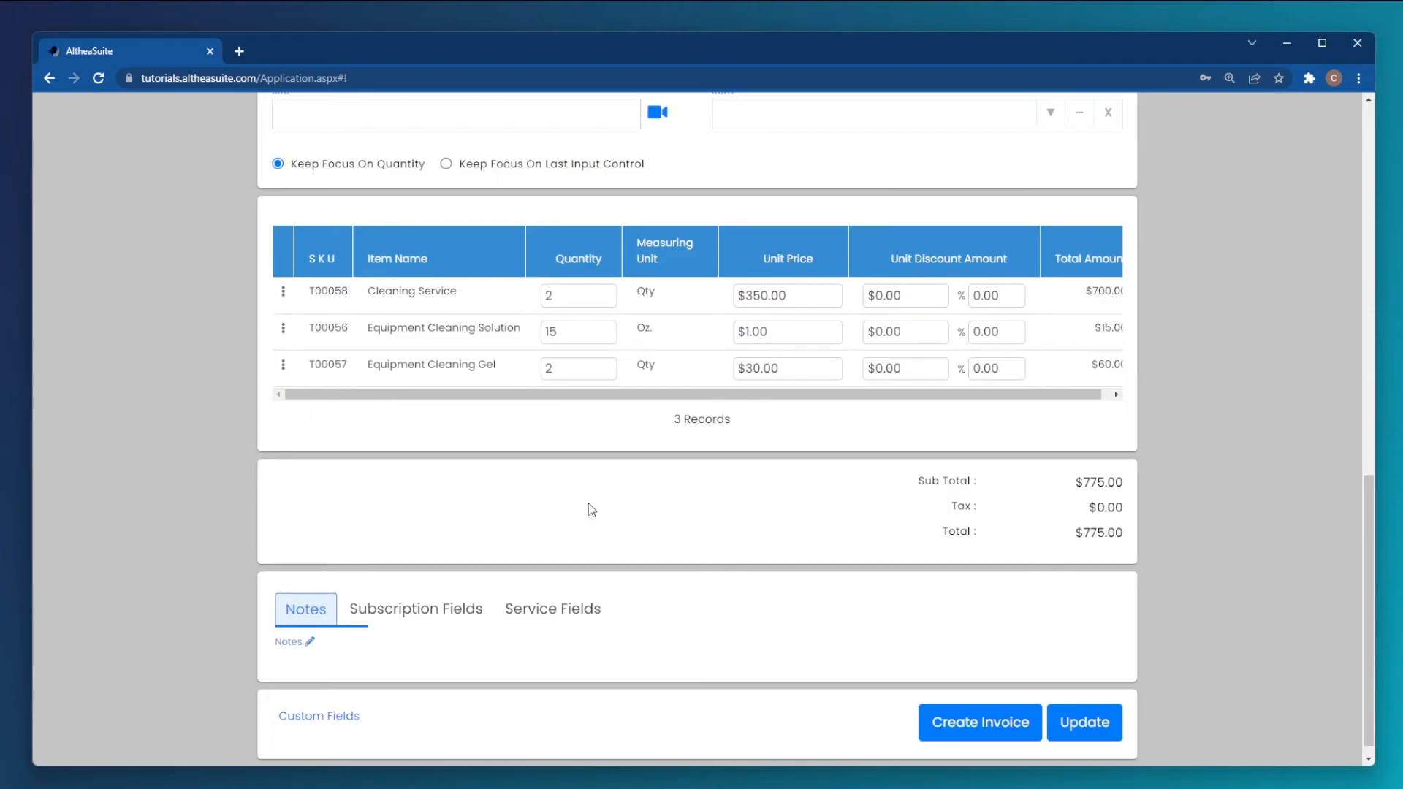
pyautogui.scroll(-1, 522, 551)
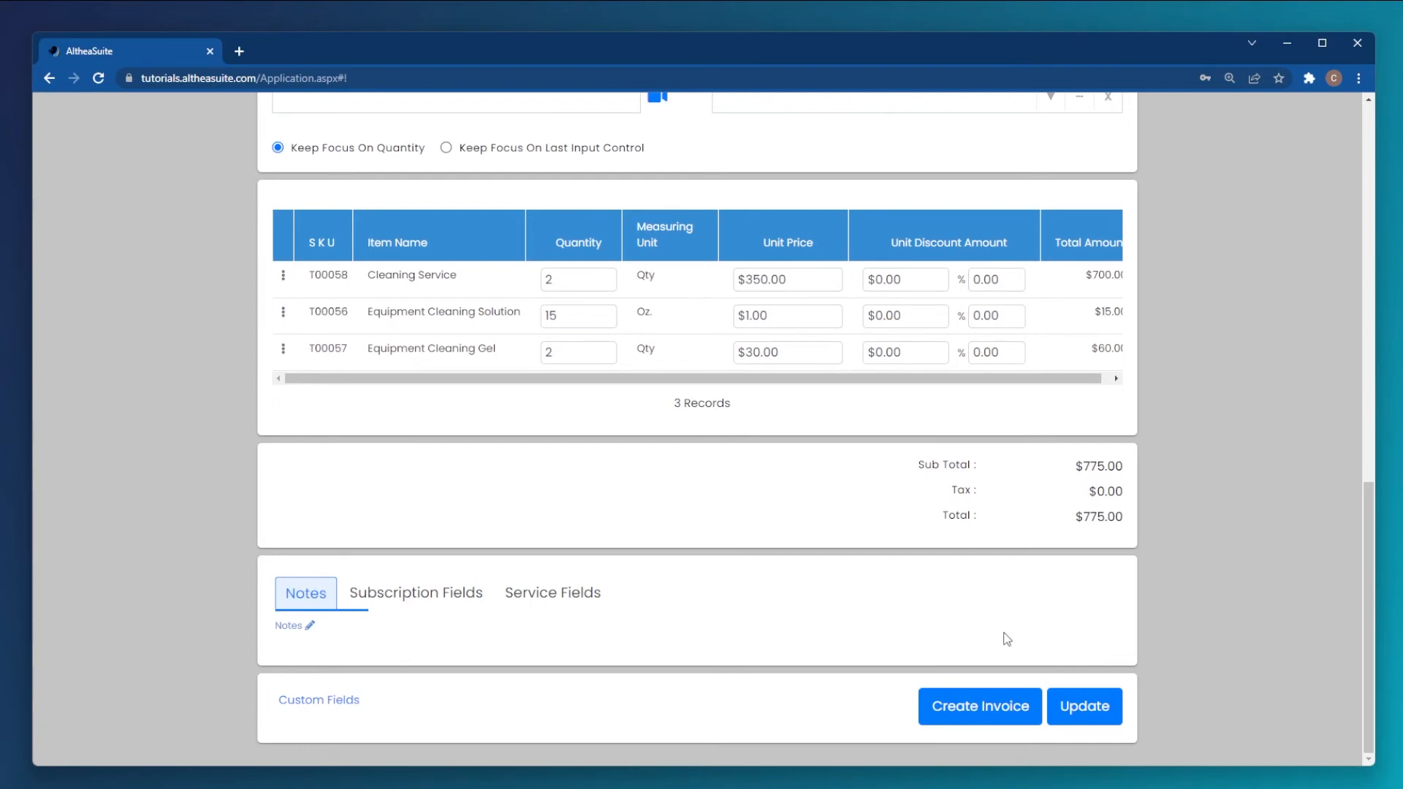
# Create an invoice from the performed service, review its items and totals, and proceed to payment.
pyautogui.click(1009, 719)
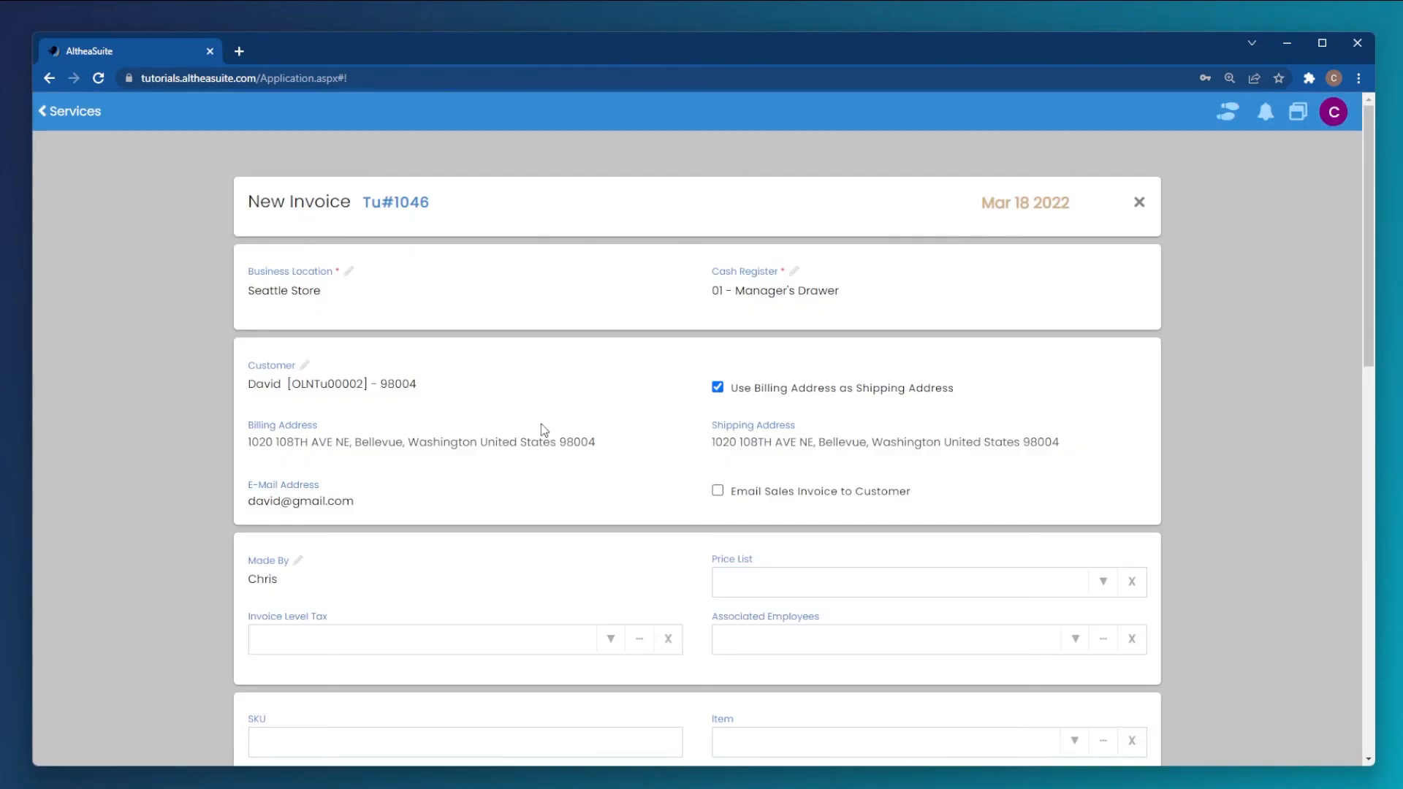
pyautogui.scroll(-4, 601, 477)
pyautogui.scroll(-3, 600, 475)
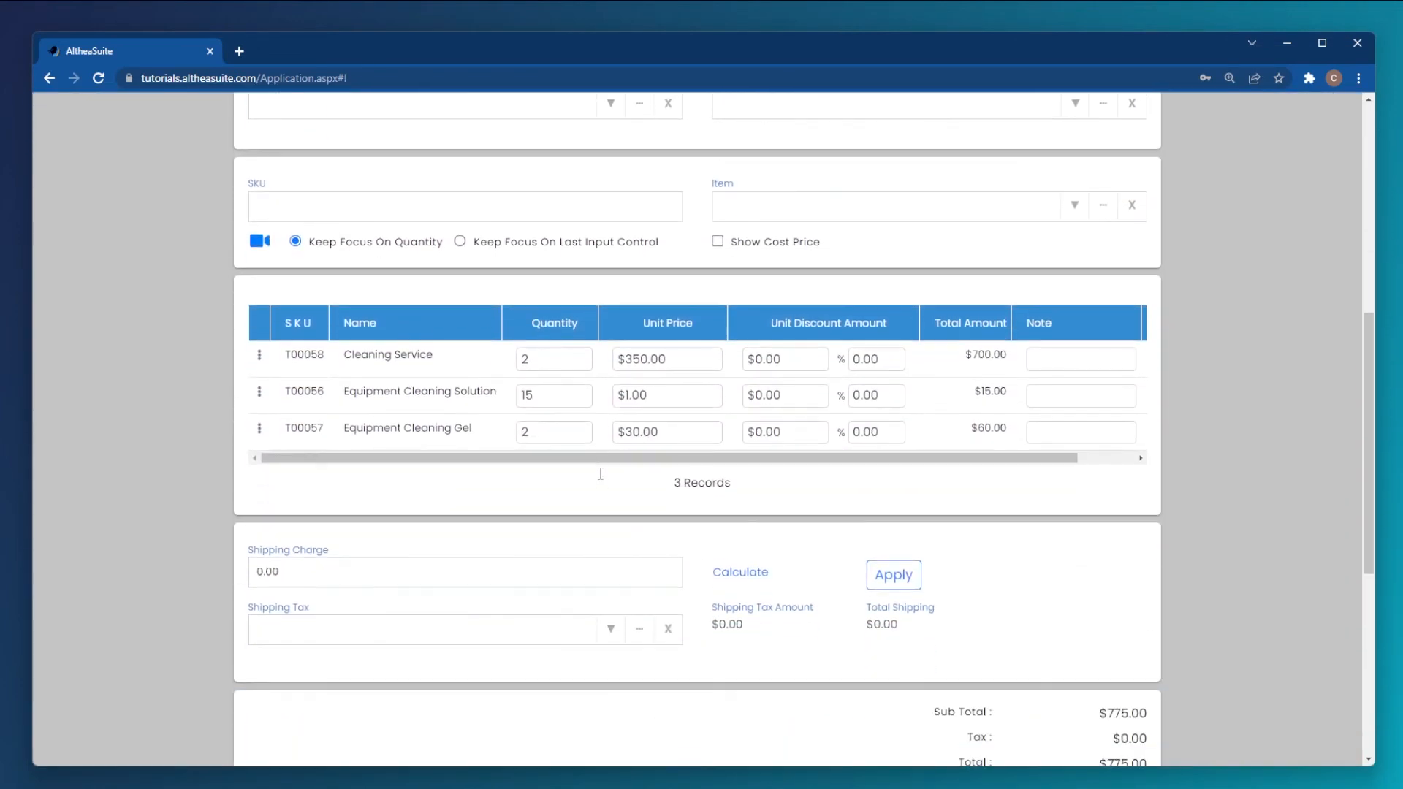
pyautogui.scroll(-6, 475, 438)
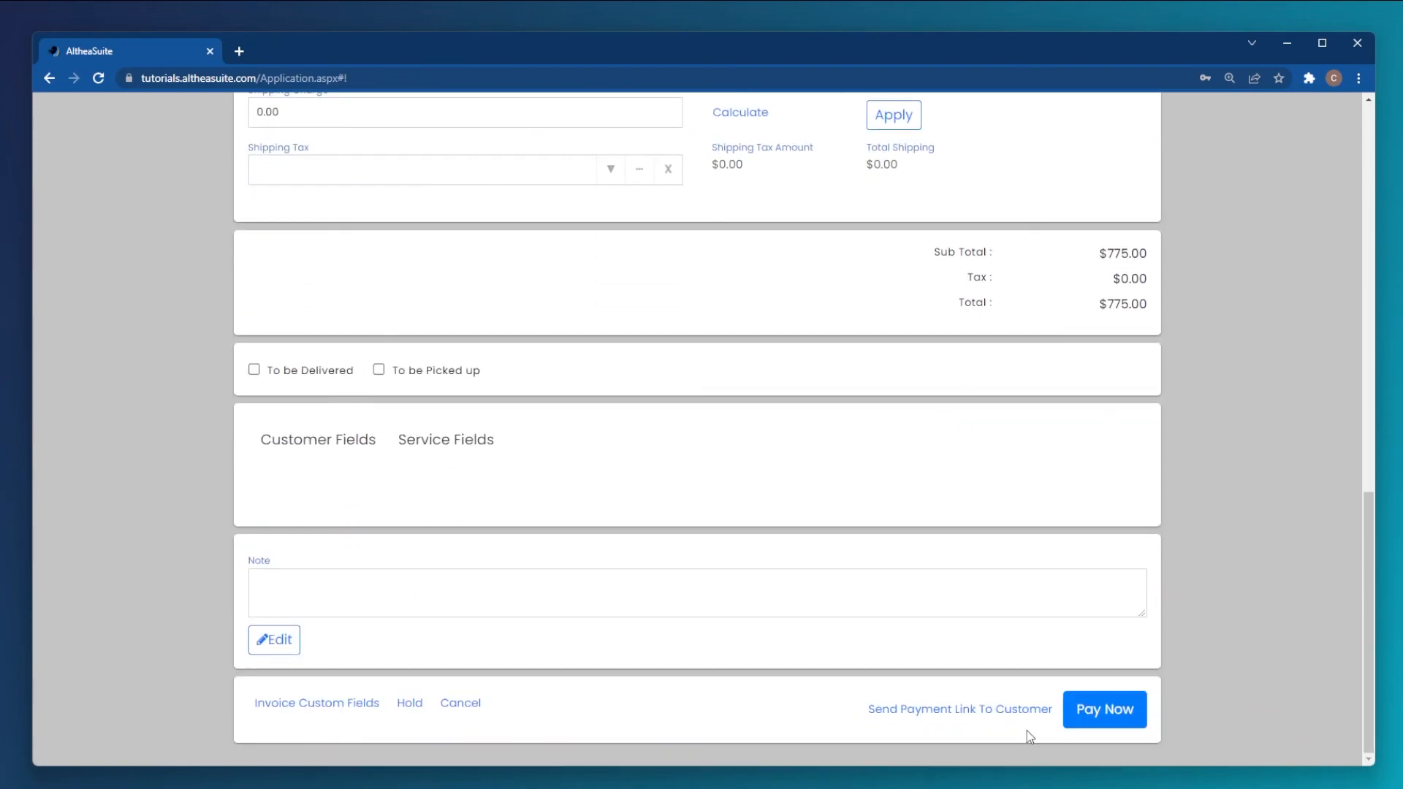
pyautogui.click(1114, 710)
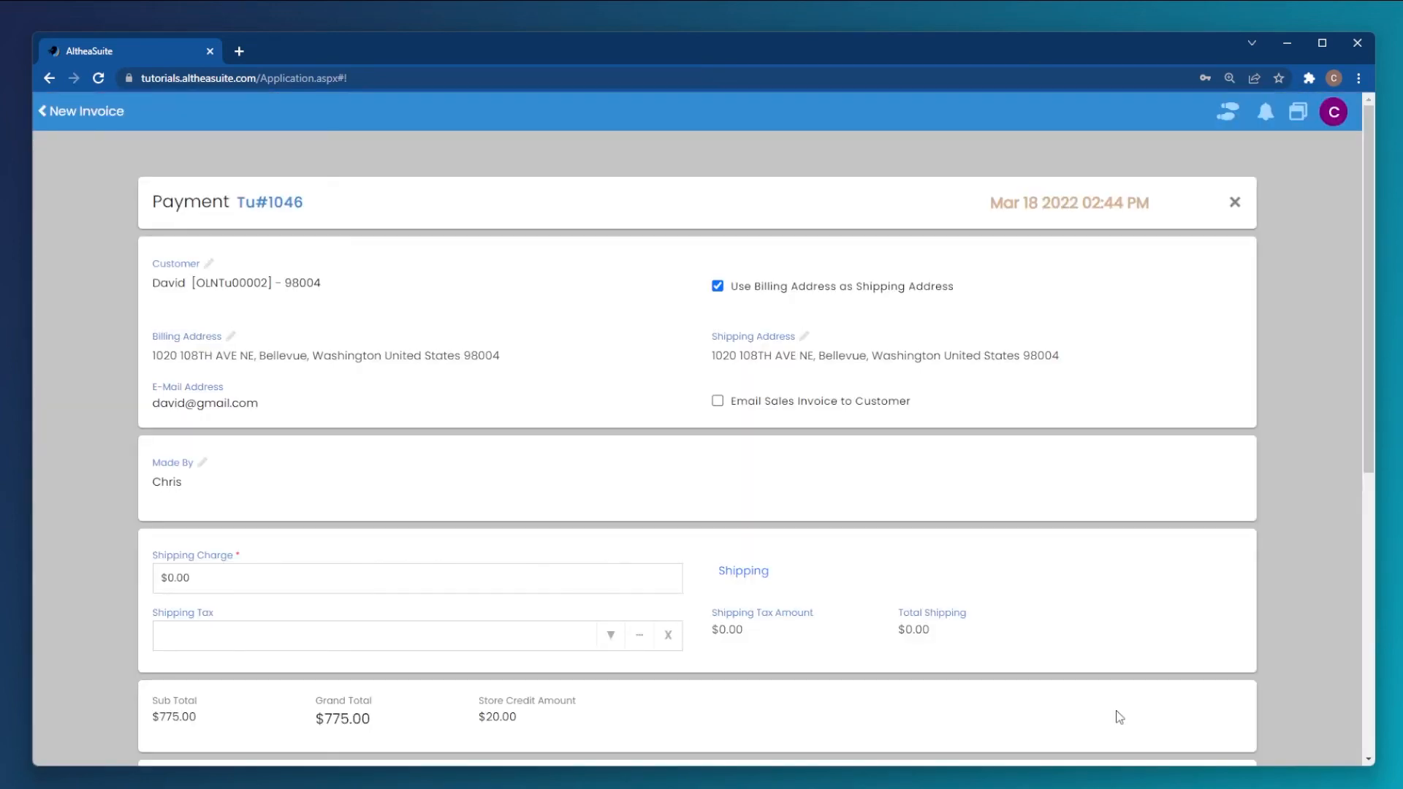
# Choose Check as the payment mode and apply the full pending amount of $775.00 to it.
pyautogui.scroll(-5, 445, 738)
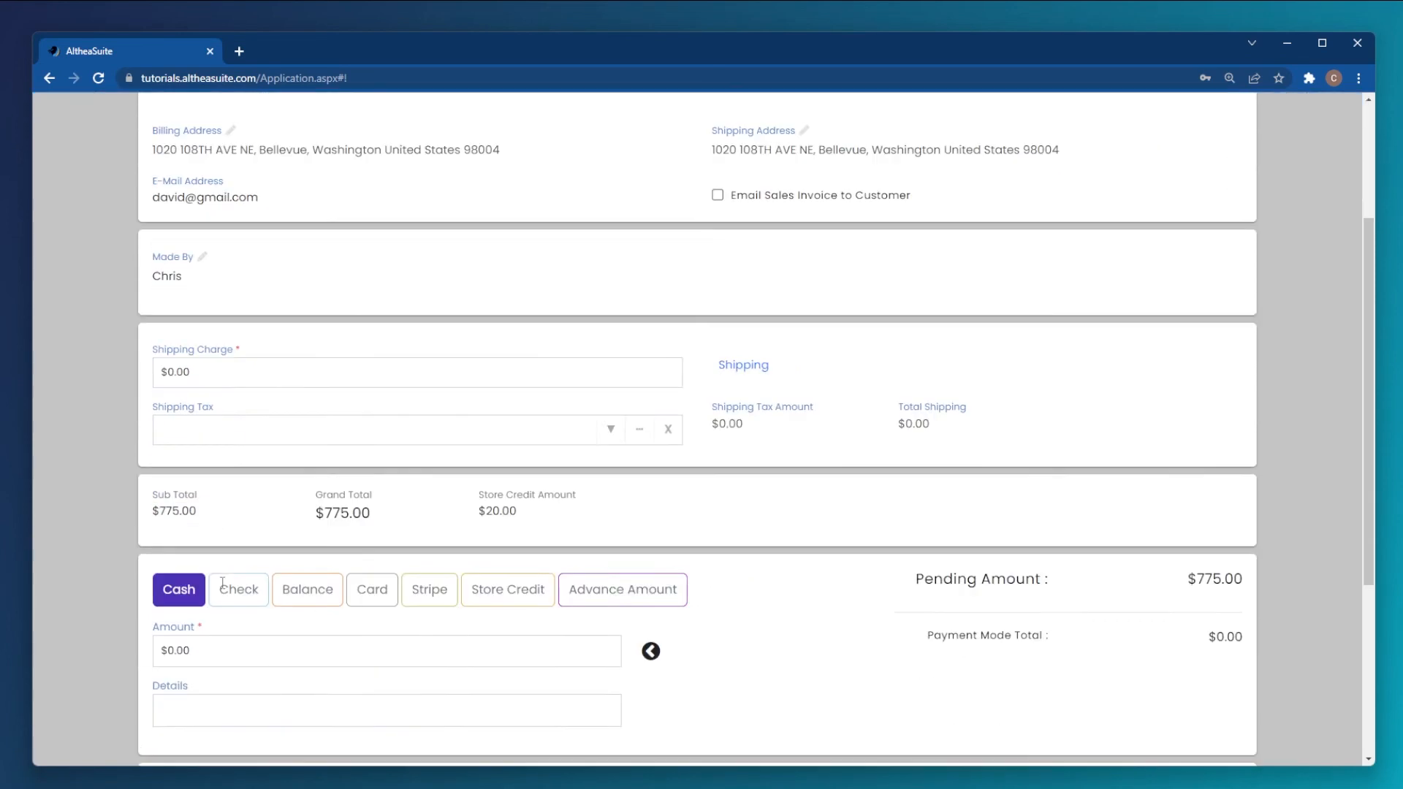
pyautogui.click(242, 428)
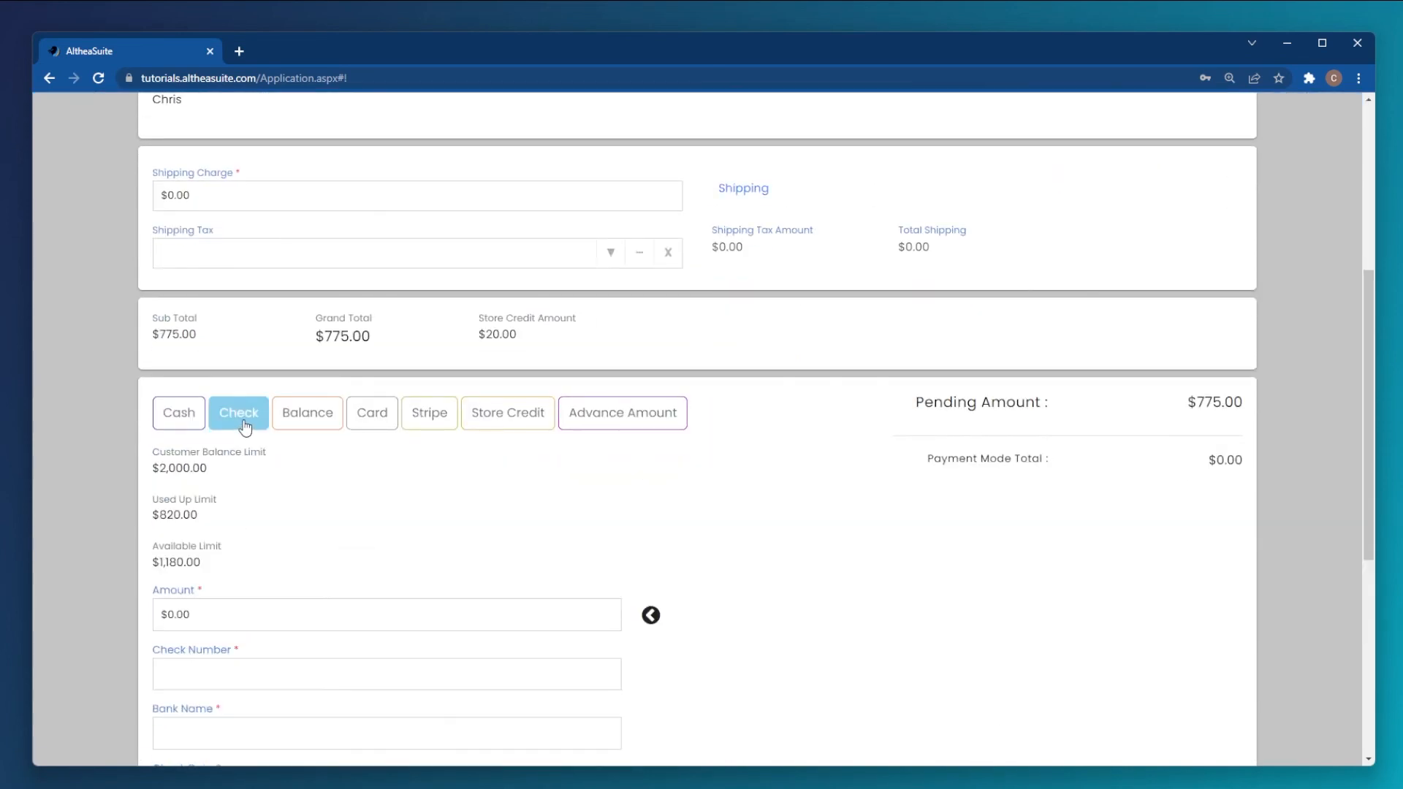
pyautogui.click(157, 606)
pyautogui.moveTo(157, 605); pyautogui.dragTo(244, 614)
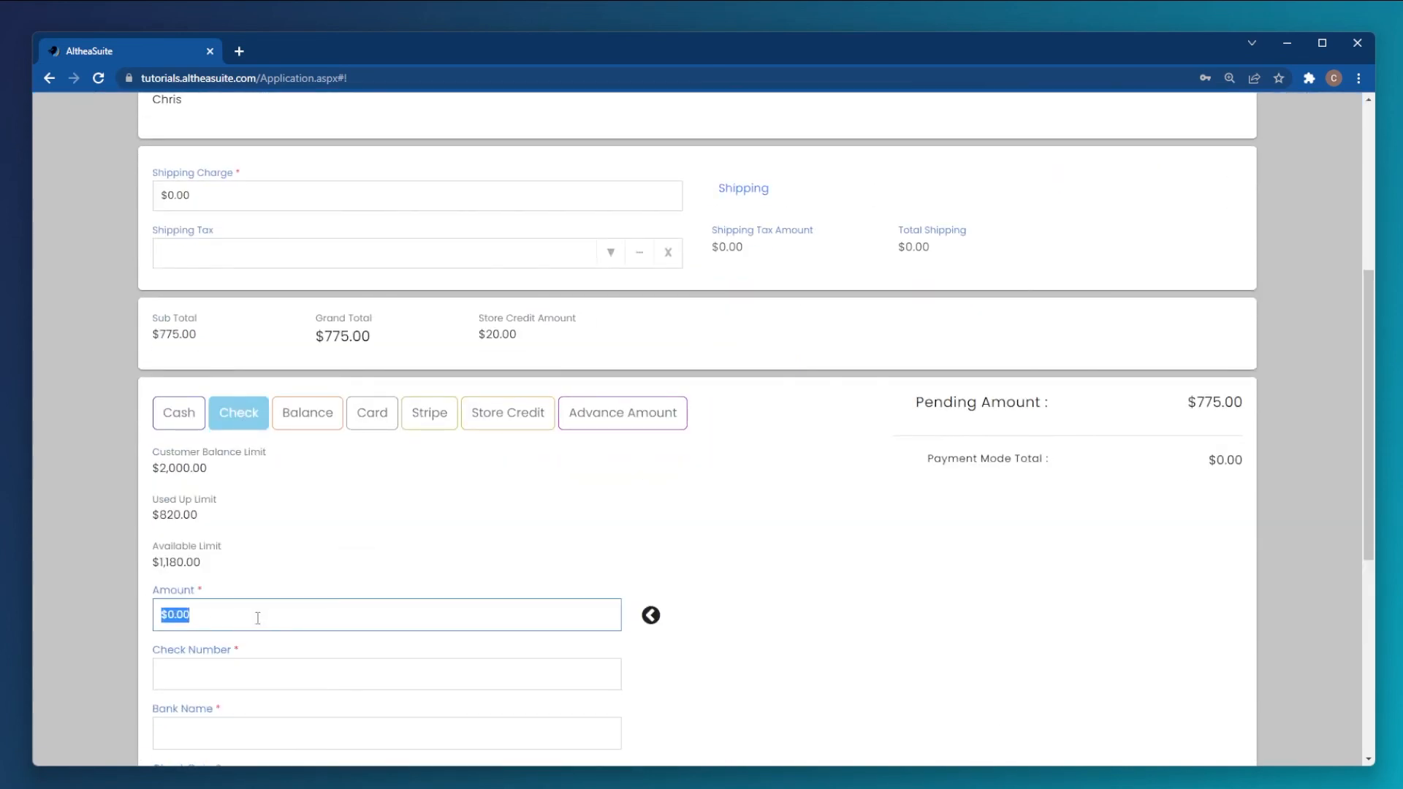
pyautogui.click(650, 615)
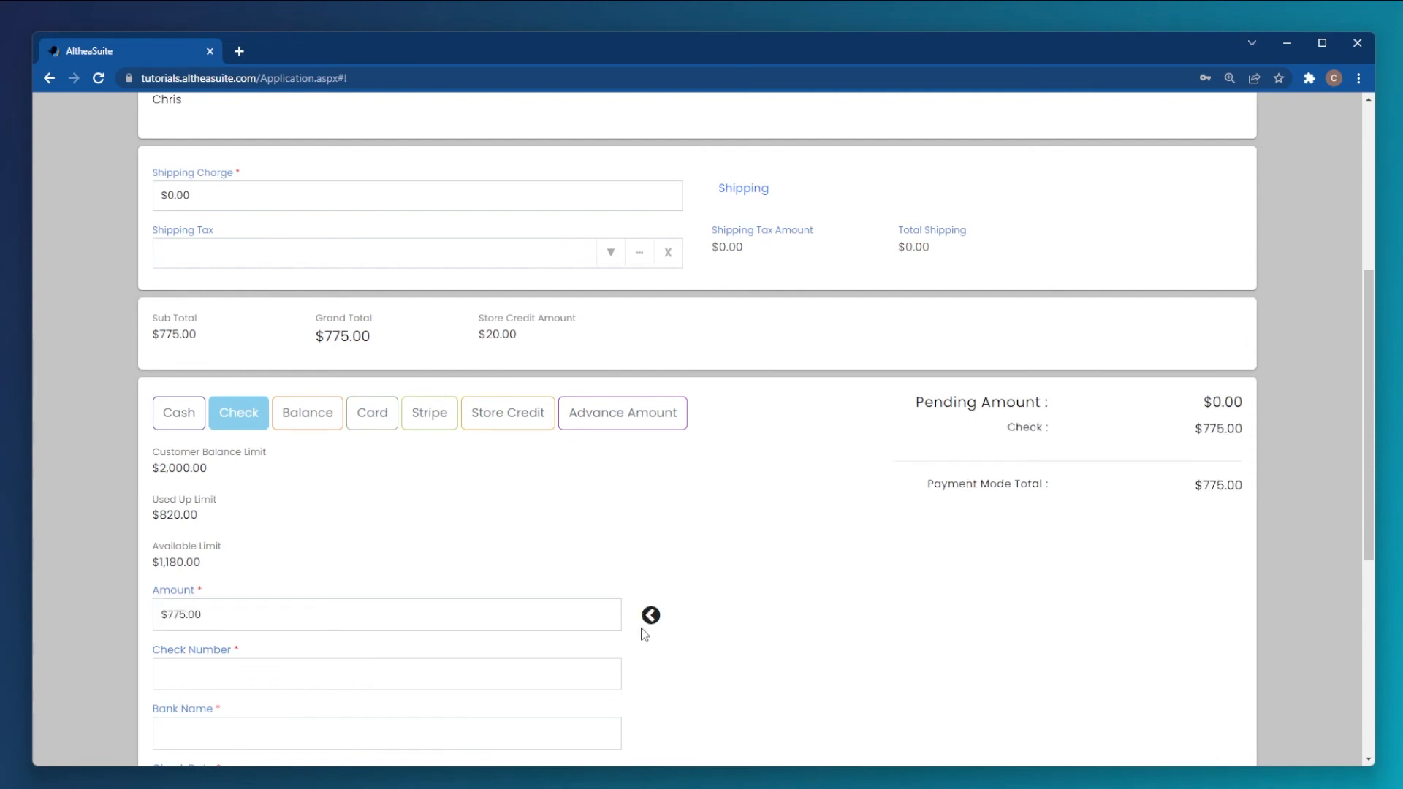
# Enter the check number and the bank name chase for the check payment, and save the payment.
pyautogui.scroll(-2, 599, 625)
pyautogui.scroll(-3, 553, 621)
pyautogui.click(195, 291)
pyautogui.write('123456')
pyautogui.click(230, 358)
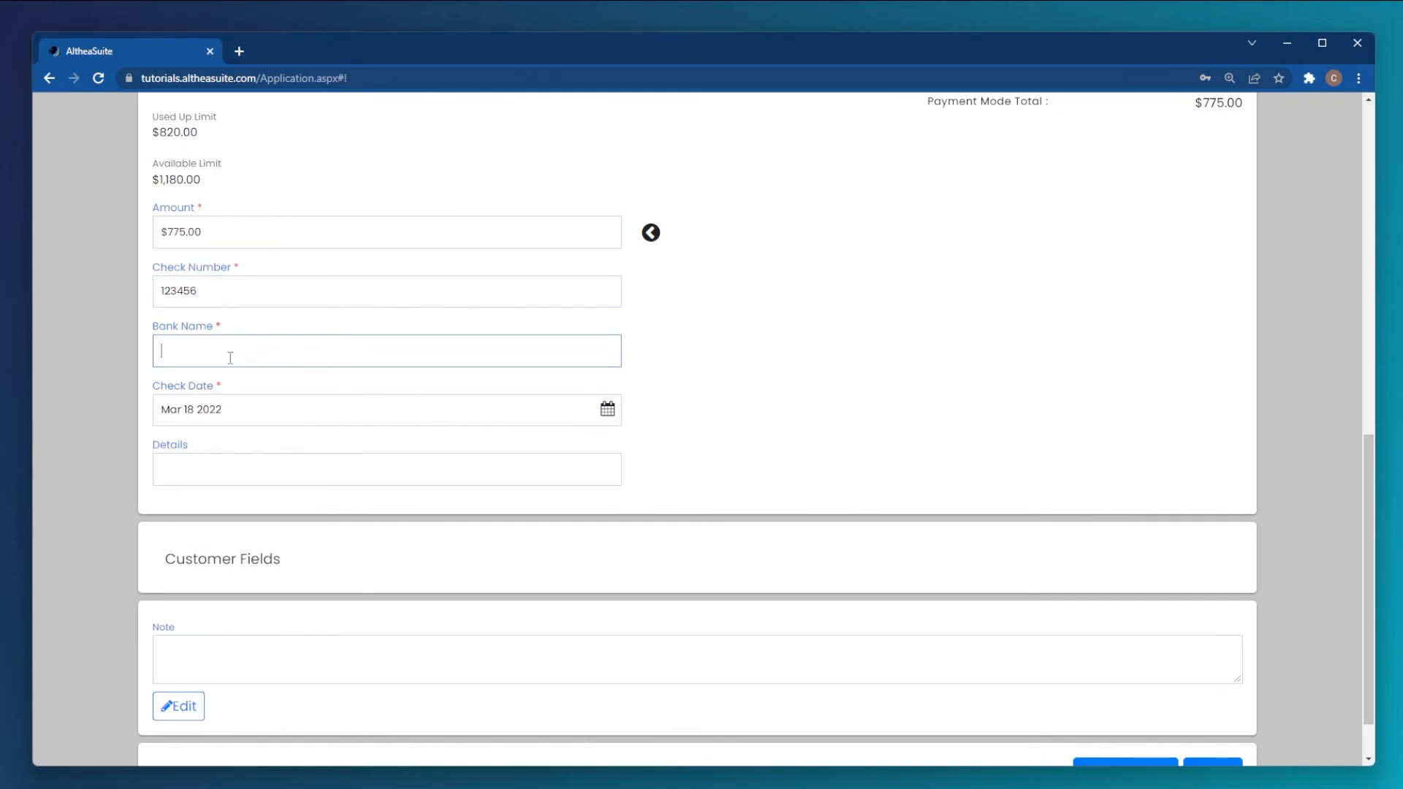
pyautogui.write('chase')
pyautogui.click(682, 344)
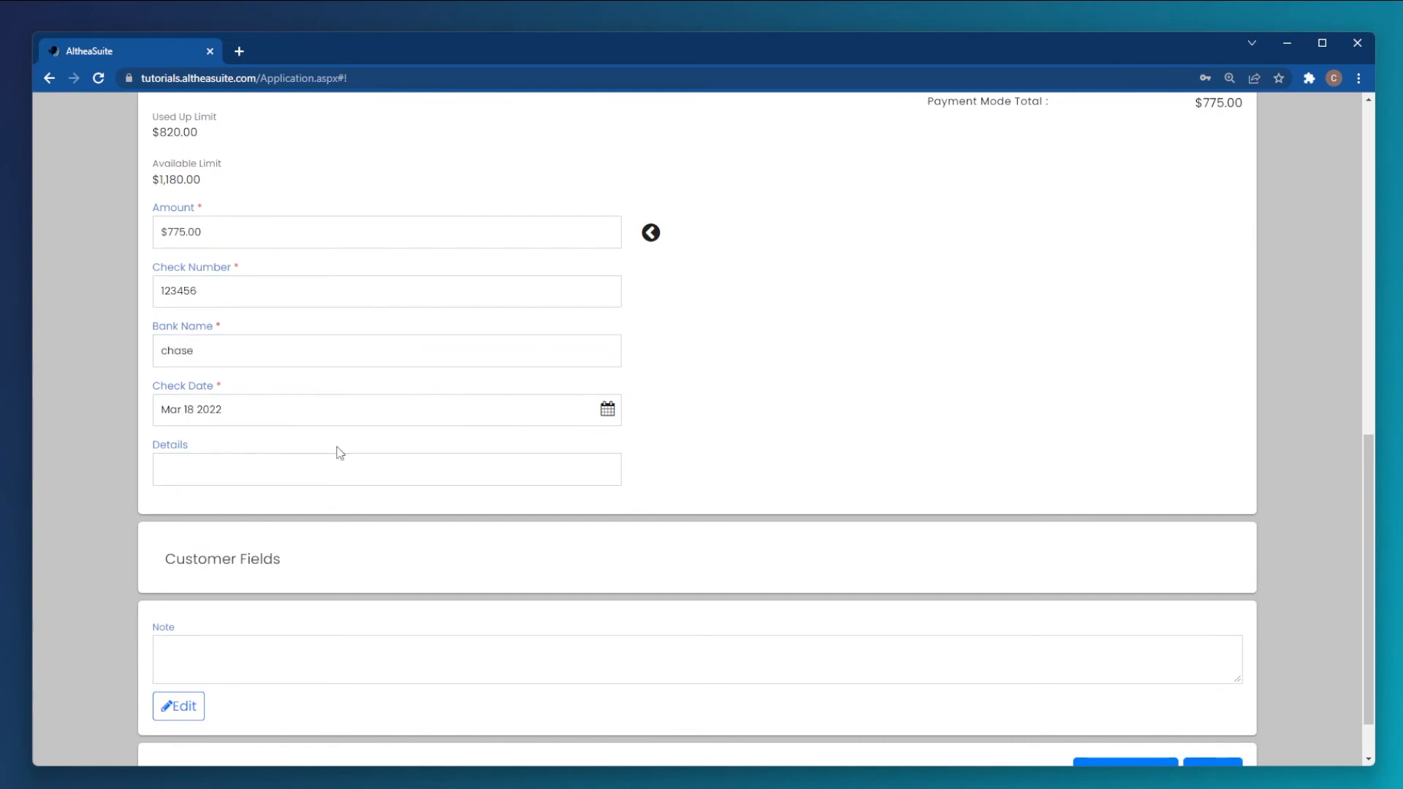
pyautogui.scroll(-1, 351, 454)
pyautogui.click(1226, 722)
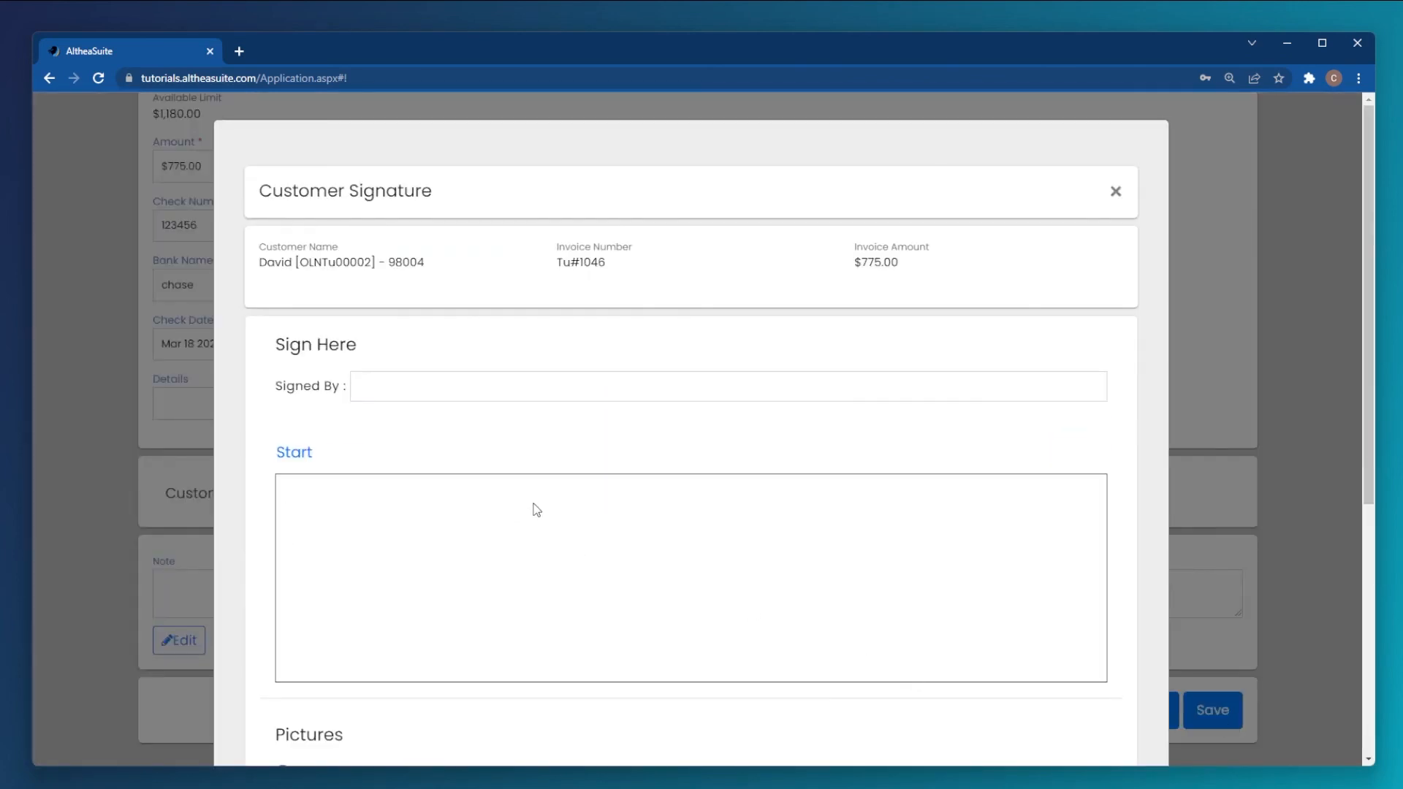
# Fill in the signer's name, draw and accept a freehand customer signature, and confirm it without adding pictures.
pyautogui.click(450, 393)
pyautogui.write('bob')
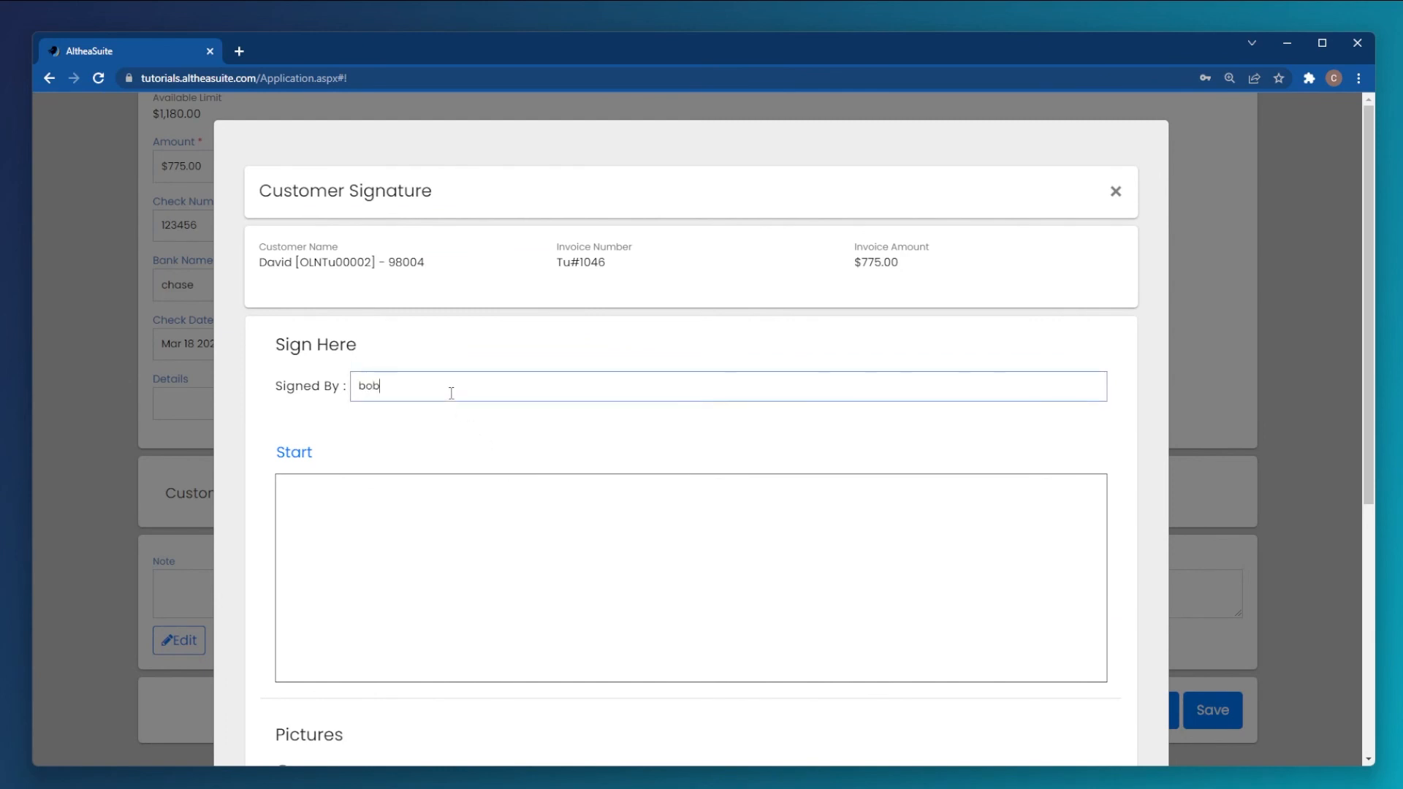
pyautogui.click(296, 454)
pyautogui.click(364, 520)
pyautogui.moveTo(330, 550); pyautogui.dragTo(460, 565)
pyautogui.moveTo(477, 610)
pyautogui.mouseDown()
pyautogui.moveTo(733, 555)
pyautogui.moveTo(855, 572)
pyautogui.mouseUp()
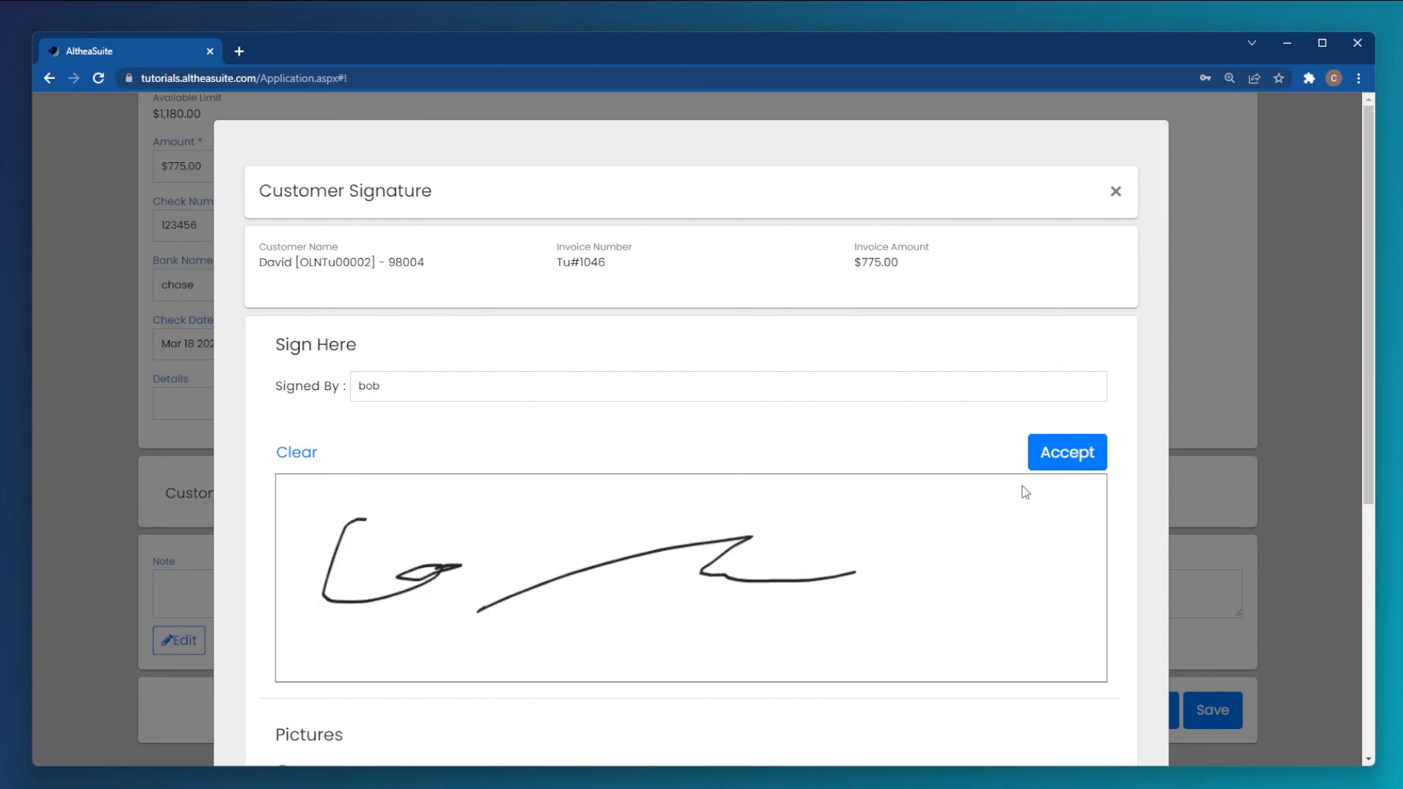
pyautogui.click(1067, 453)
pyautogui.scroll(-5, 883, 526)
pyautogui.click(1094, 694)
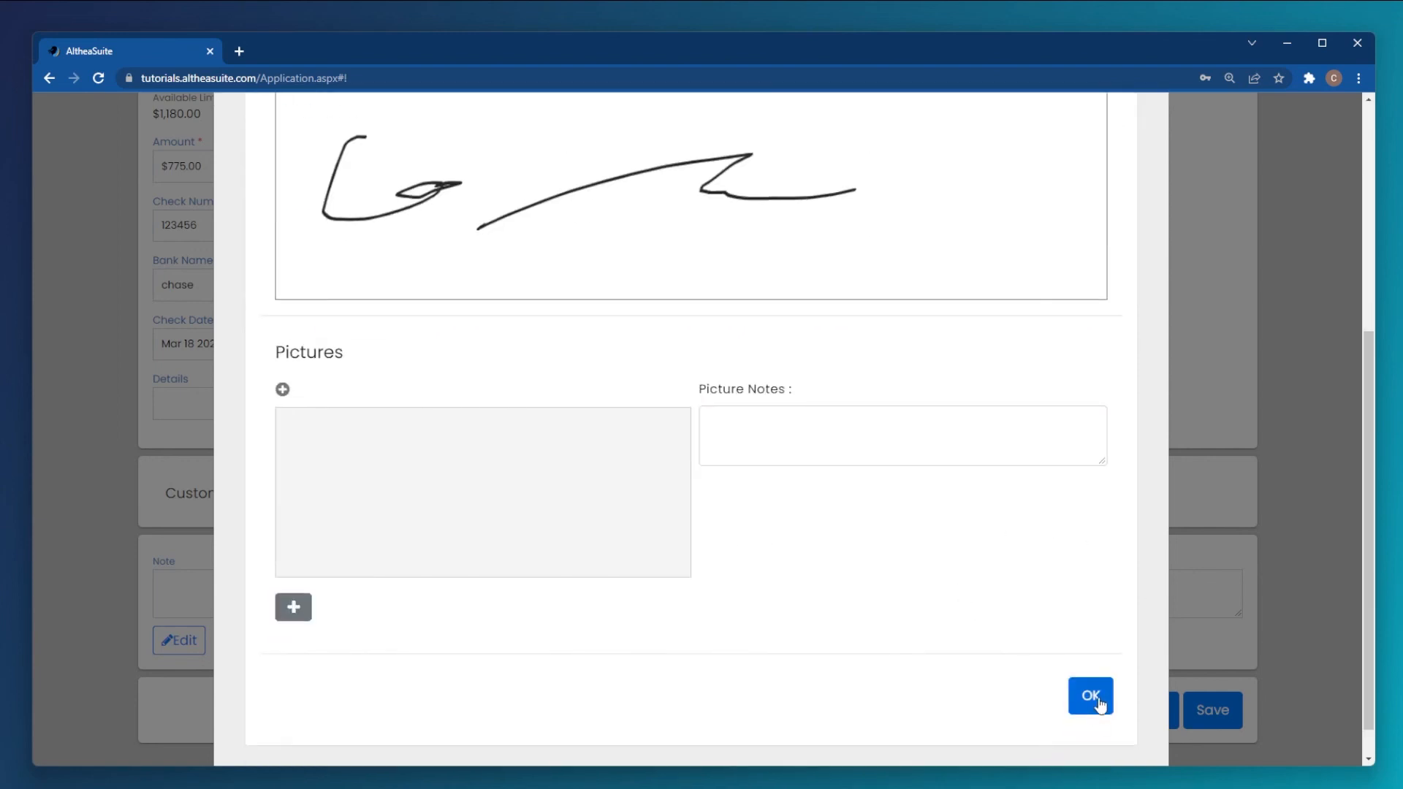